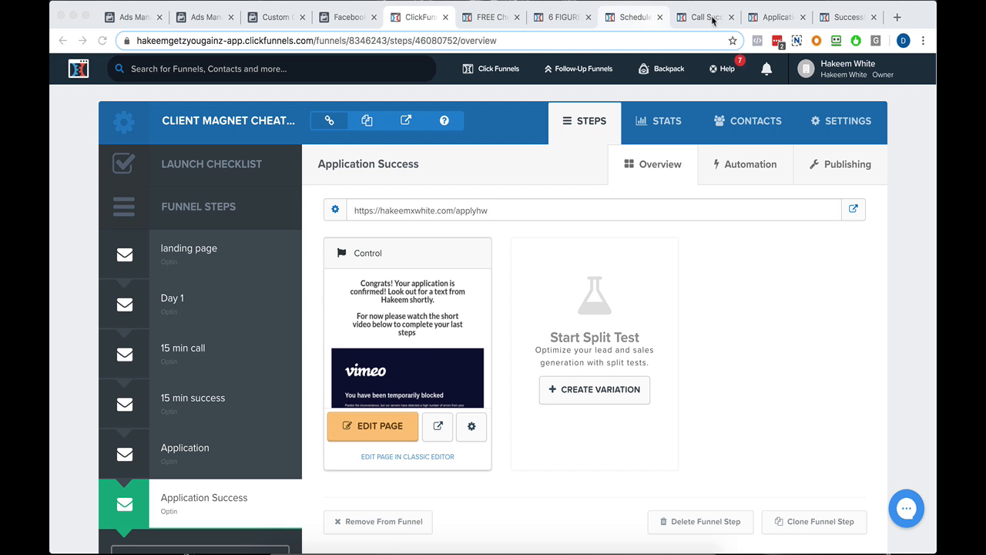
Look at the tools menu in Facebook Ads Manager, then return to the 6 figure case study pixel in Events Manager.
{"action": "left_click", "coordinate": [349, 18]}
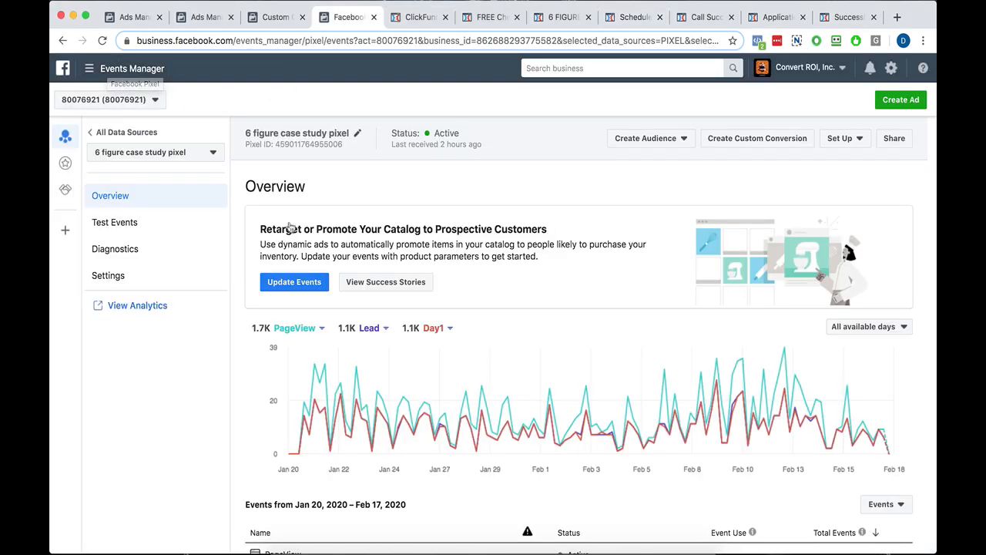
{"action": "left_click", "coordinate": [131, 17]}
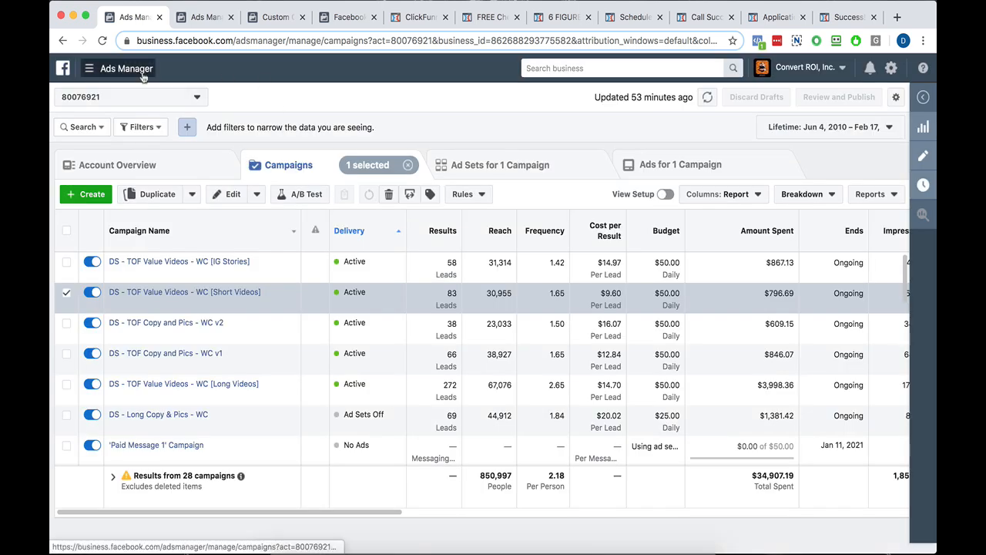
{"action": "left_click", "coordinate": [128, 77]}
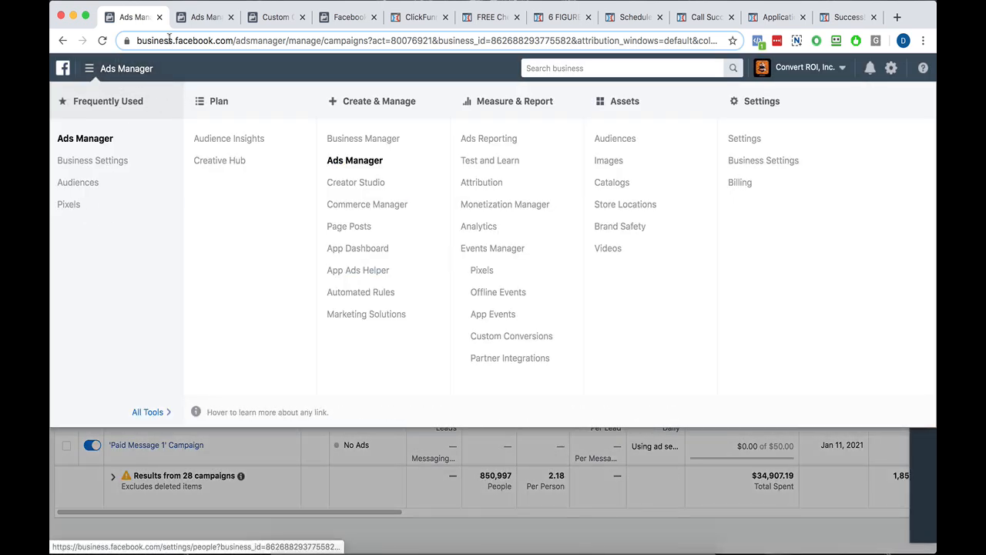
{"action": "left_click", "coordinate": [346, 19]}
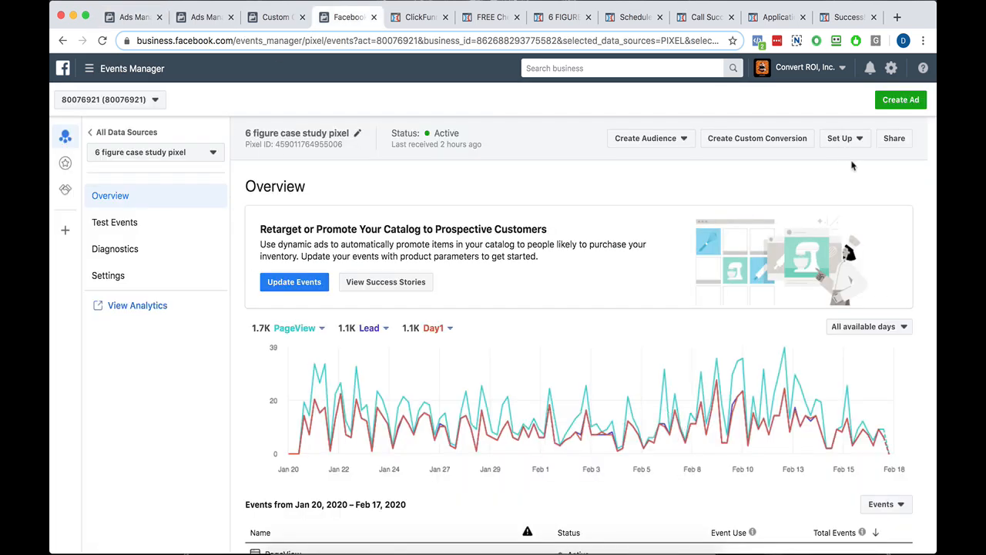
Start a manual installation of the 6 figure case study pixel and copy its base code.
{"action": "left_click", "coordinate": [840, 138]}
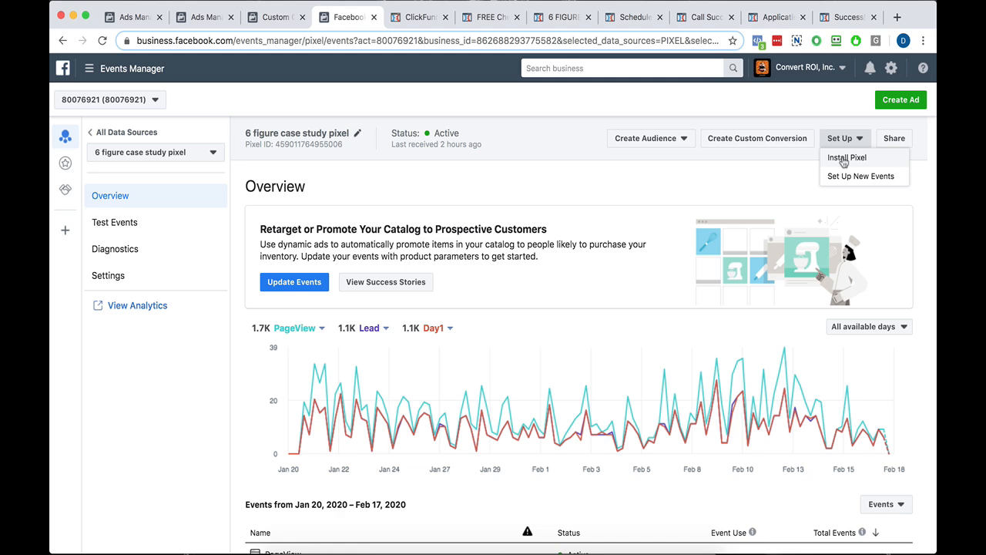
{"action": "left_click", "coordinate": [844, 159]}
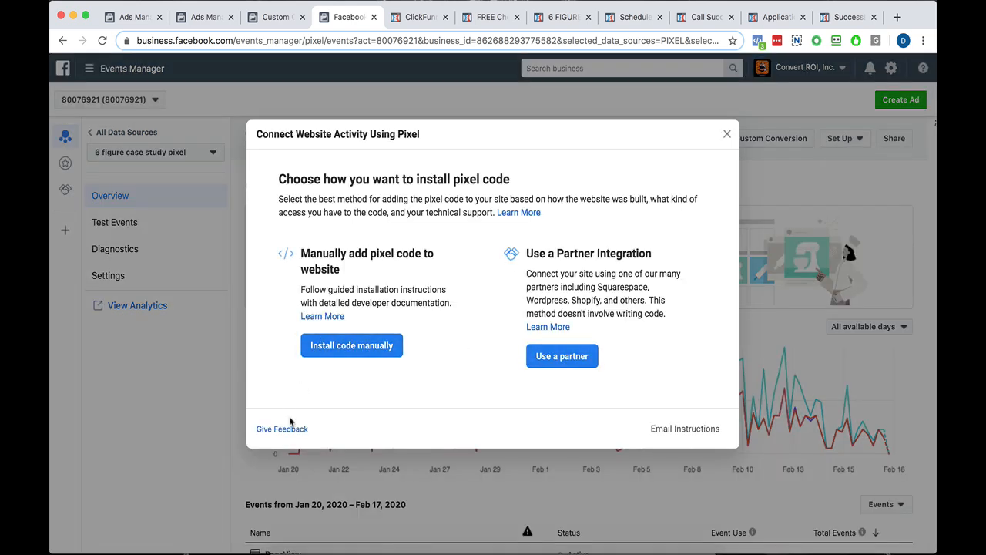
{"action": "left_click", "coordinate": [343, 351]}
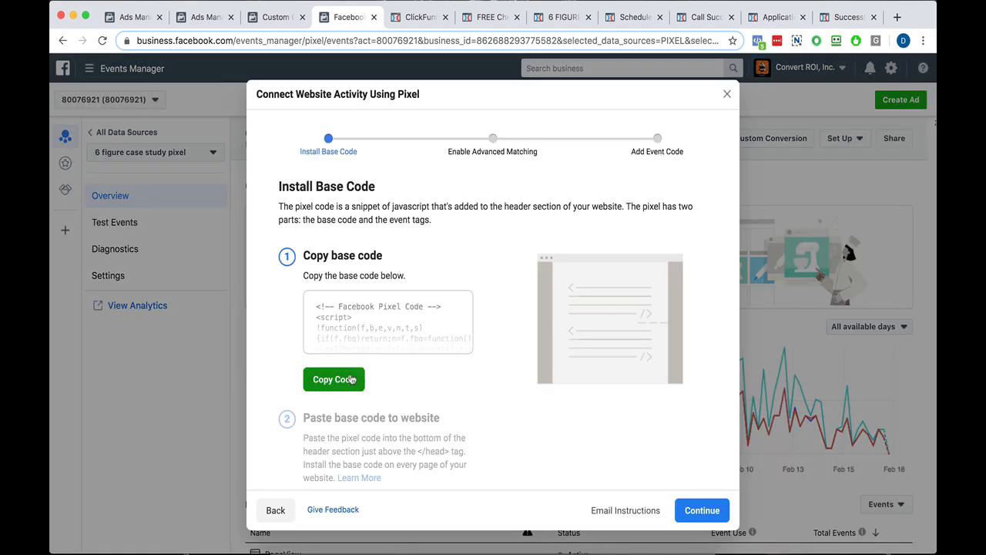
{"action": "left_click", "coordinate": [335, 380]}
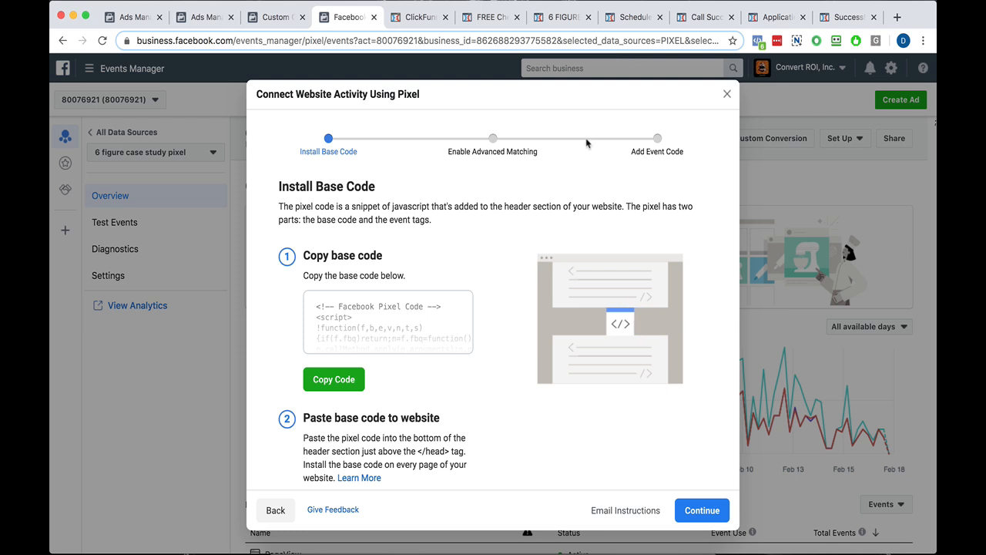
{"action": "scroll", "coordinate": [432, 312], "scroll_direction": "down", "scroll_amount": 2}
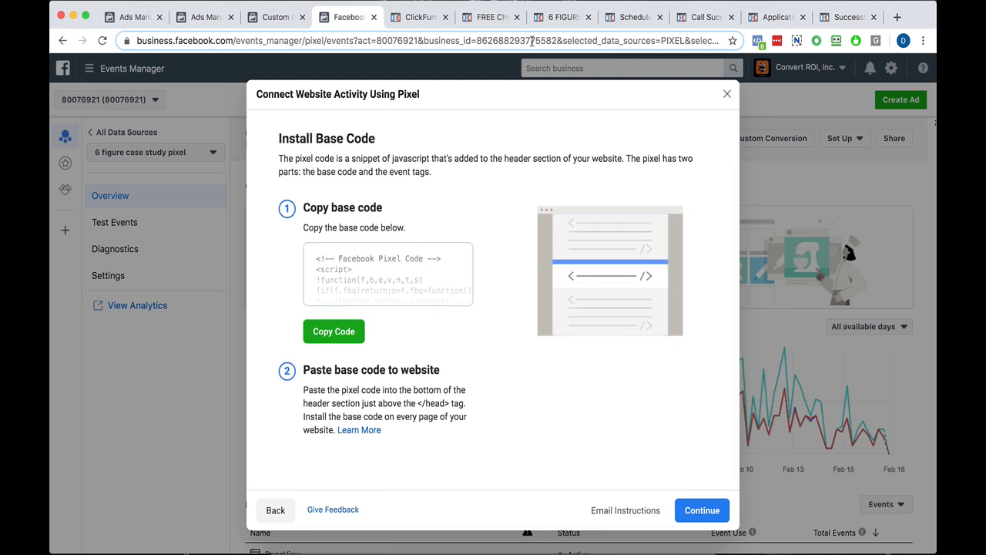
Switch to the ClickFunnels editor and open the tracking code of the free cheat sheet landing page and the 6 Figure cheat sheet page.
{"action": "left_click", "coordinate": [474, 20]}
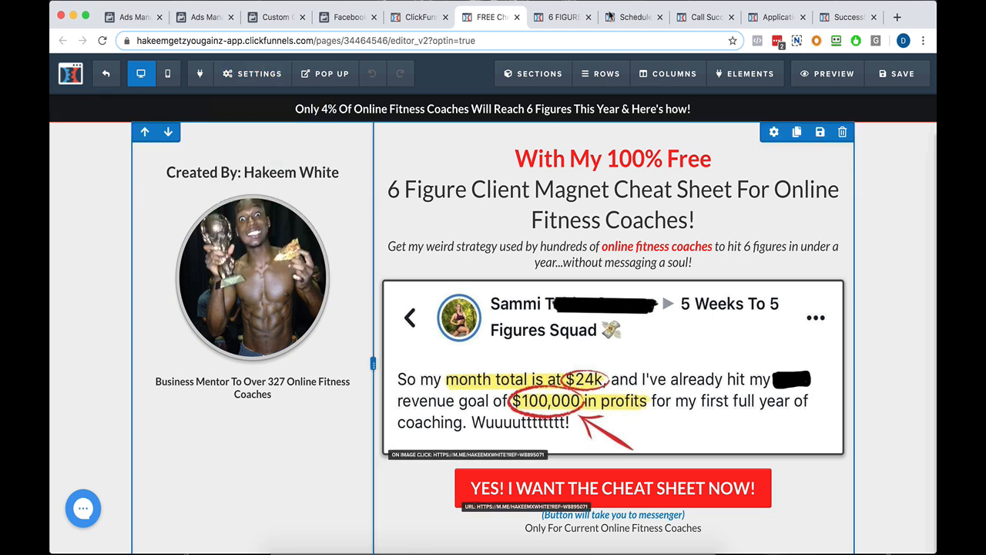
{"action": "mouse_move", "coordinate": [221, 73]}
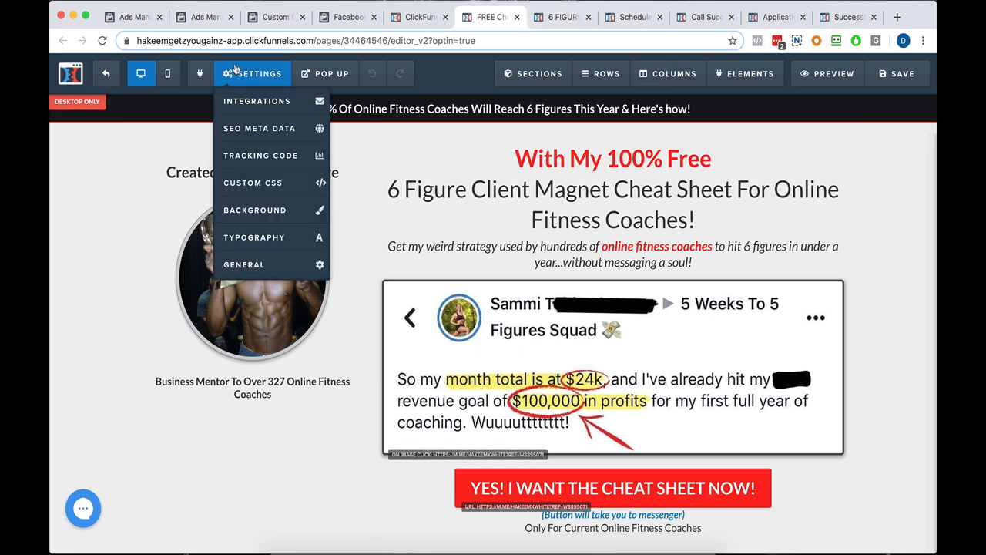
{"action": "left_click", "coordinate": [229, 163]}
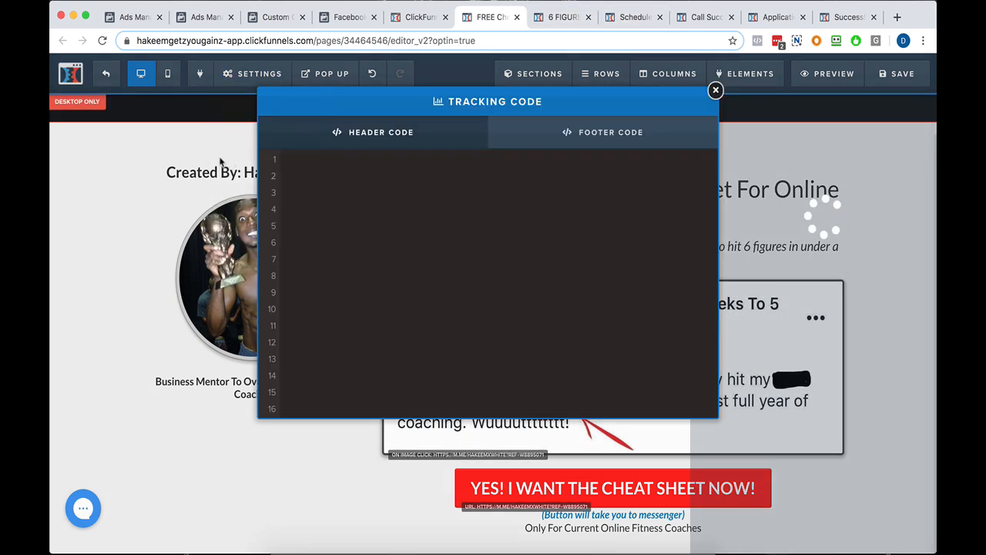
{"action": "left_click", "coordinate": [544, 21]}
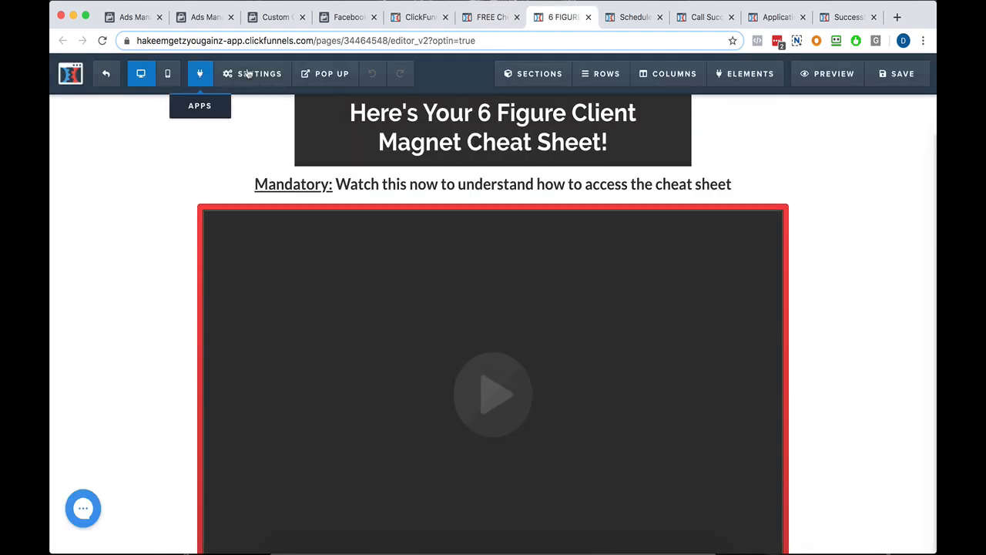
{"action": "mouse_move", "coordinate": [245, 74]}
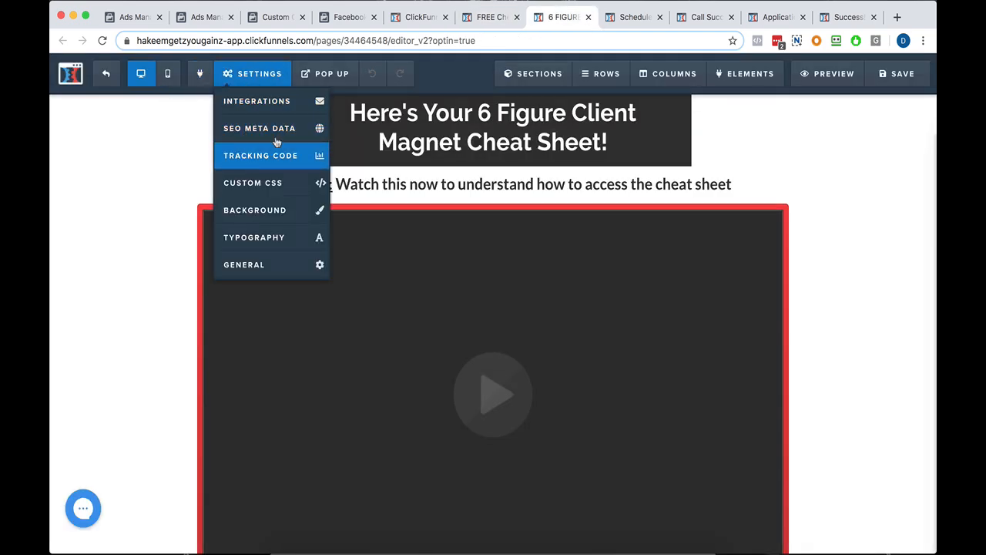
{"action": "left_click", "coordinate": [248, 158]}
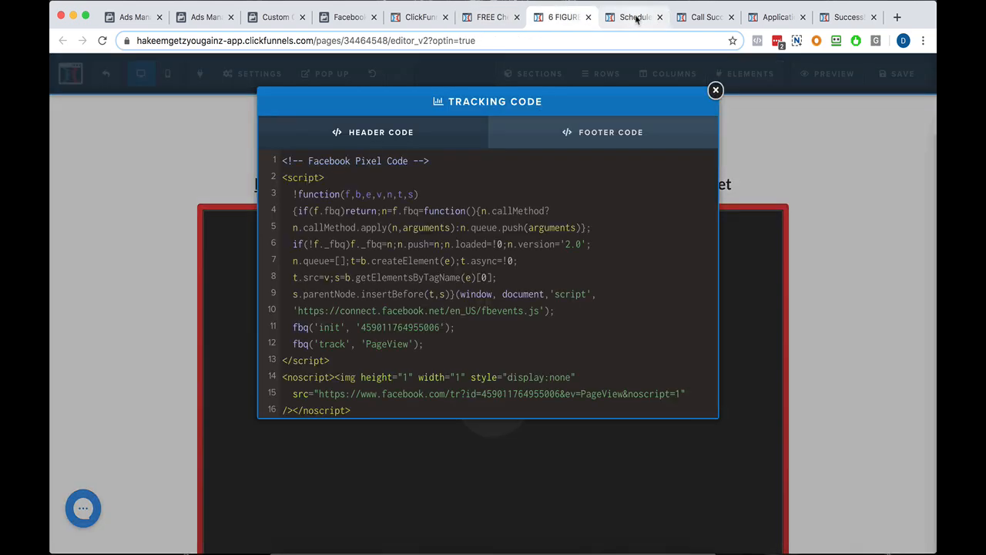
Open the tracking code of the 15-minute call scheduler page and the call success page.
{"action": "left_click", "coordinate": [636, 17]}
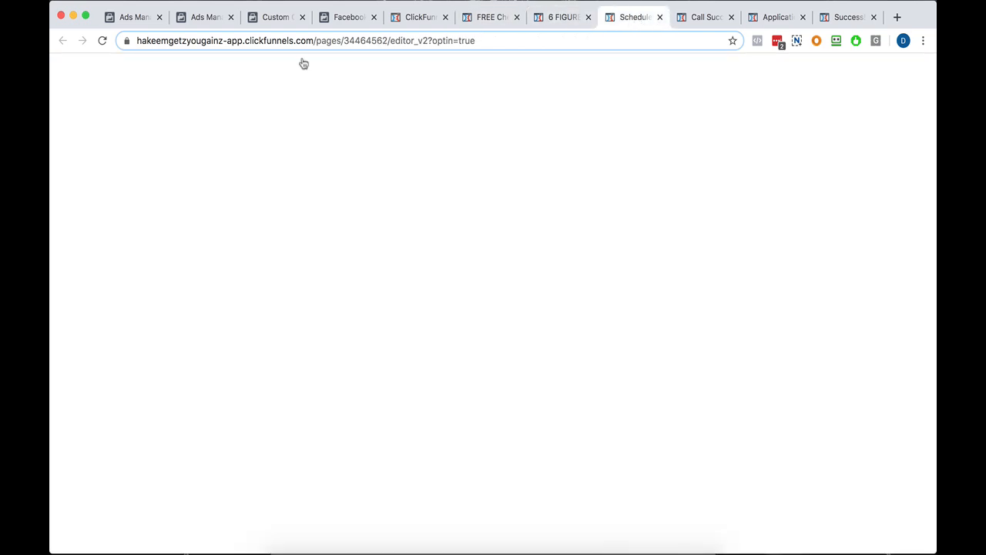
{"action": "mouse_move", "coordinate": [256, 74]}
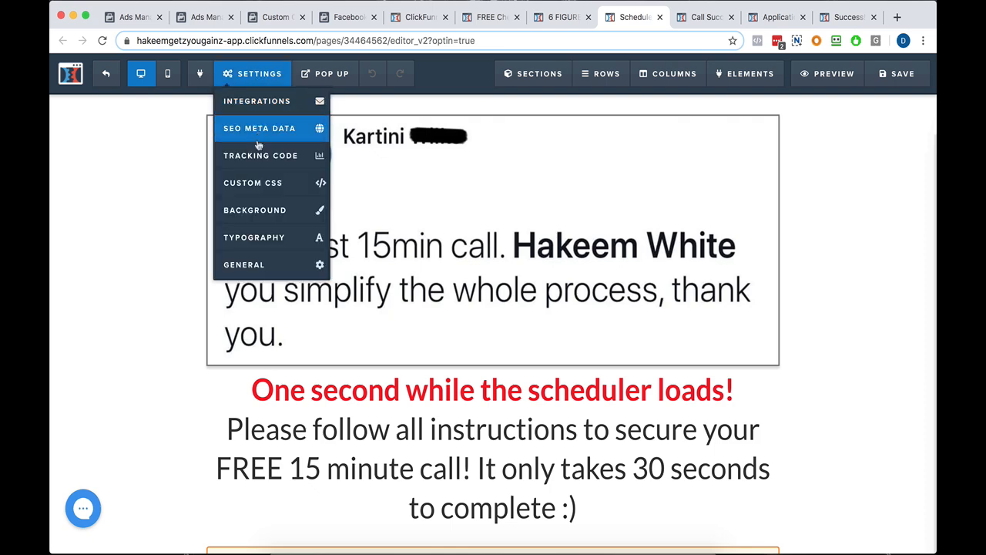
{"action": "left_click", "coordinate": [258, 155]}
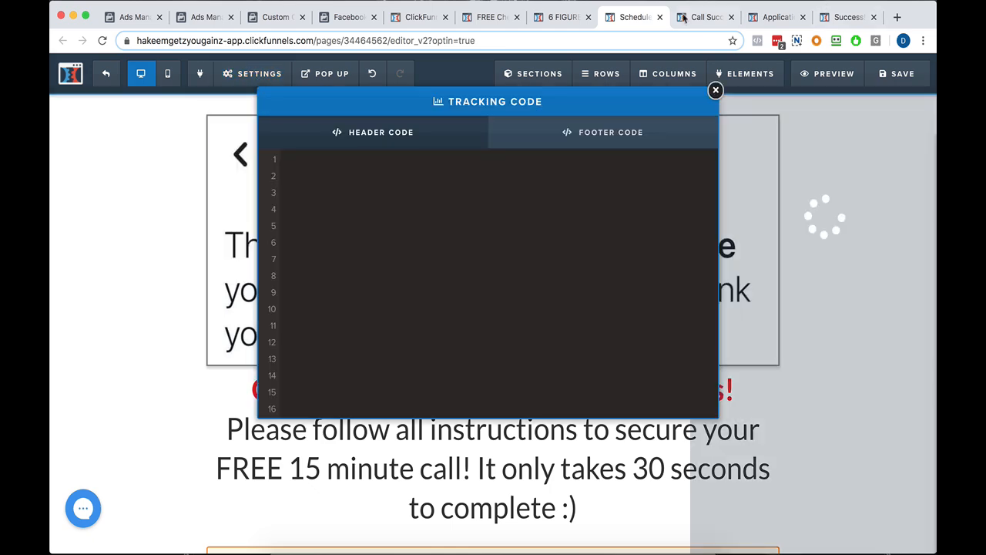
{"action": "left_click", "coordinate": [683, 17]}
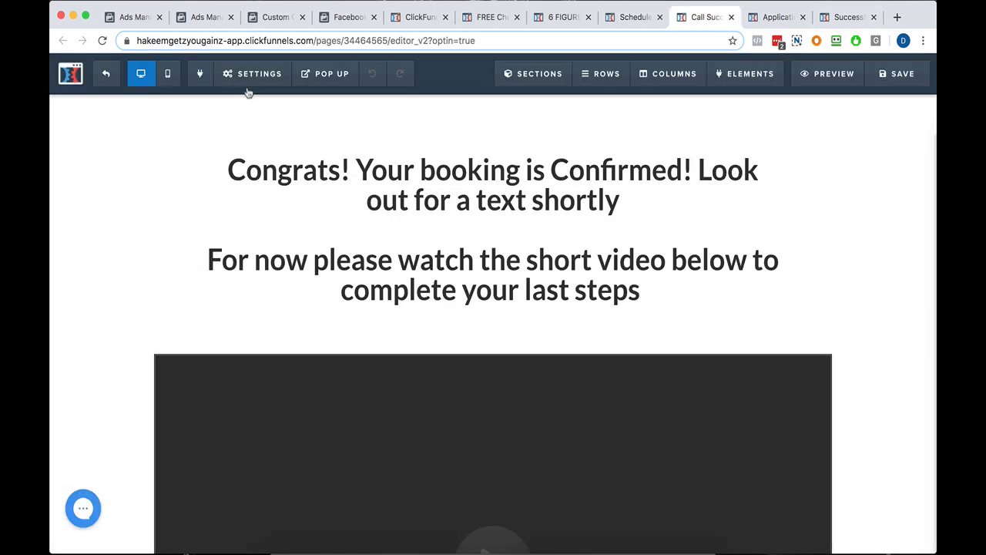
{"action": "mouse_move", "coordinate": [252, 82]}
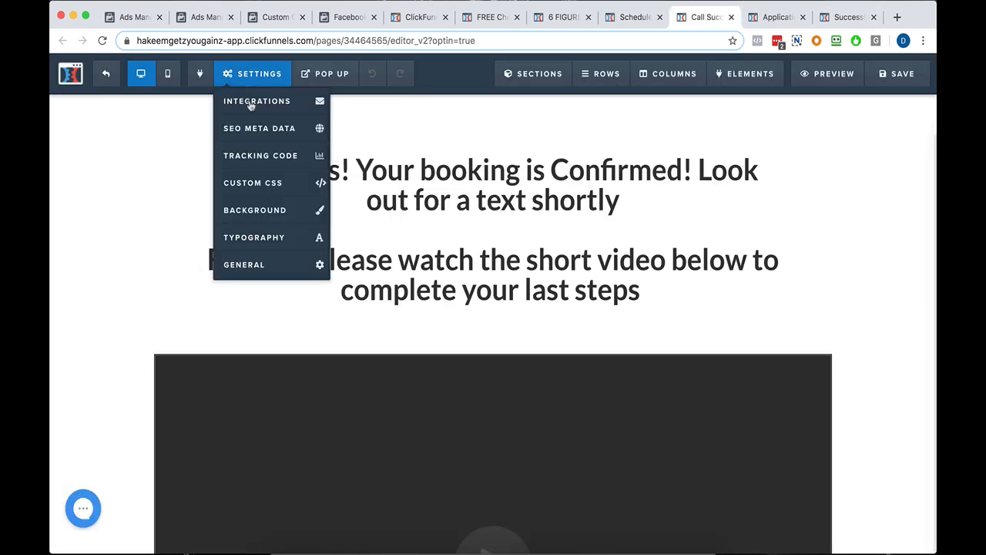
{"action": "left_click", "coordinate": [258, 155]}
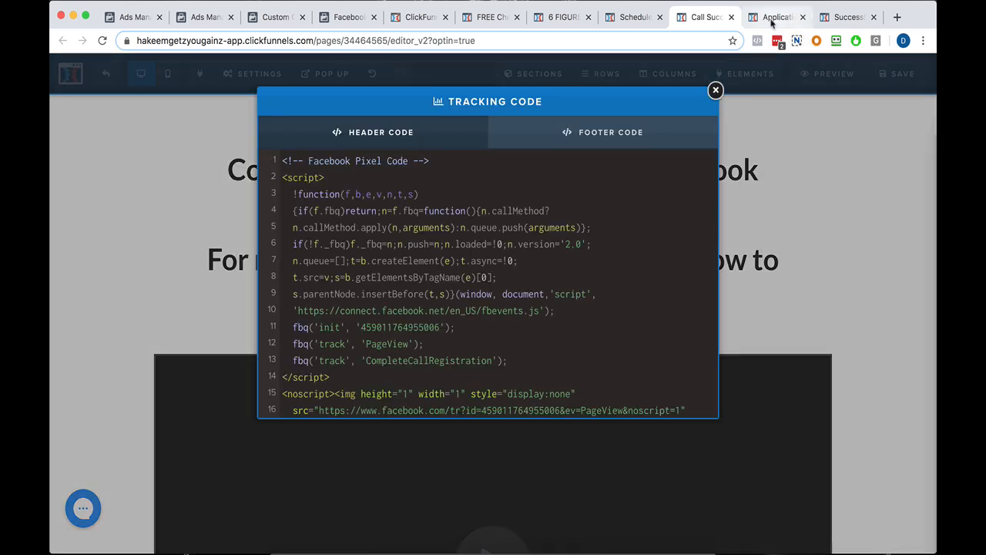
Open the tracking code of the application page and the application success page.
{"action": "left_click", "coordinate": [764, 21]}
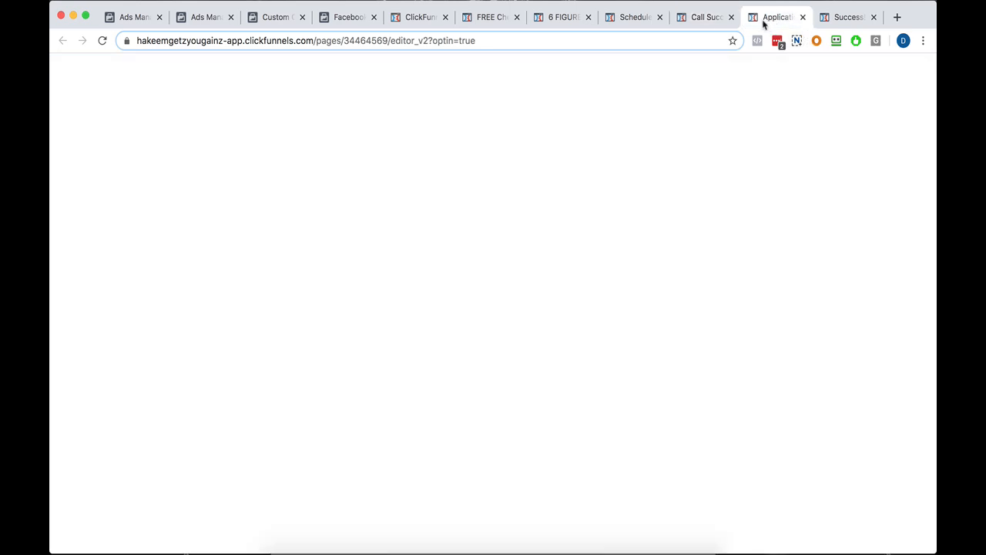
{"action": "mouse_move", "coordinate": [246, 84]}
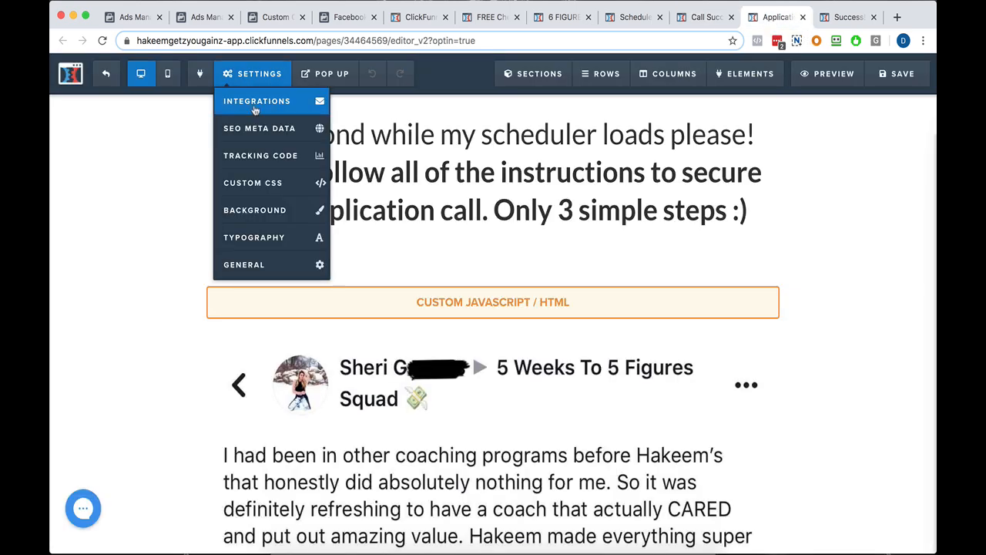
{"action": "left_click", "coordinate": [262, 158]}
{"action": "left_click", "coordinate": [845, 19]}
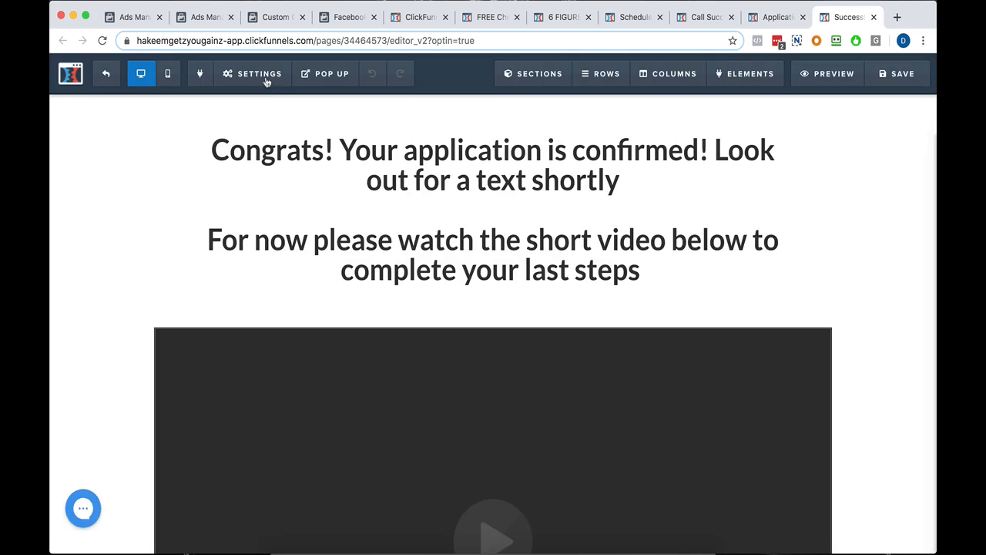
{"action": "mouse_move", "coordinate": [266, 82]}
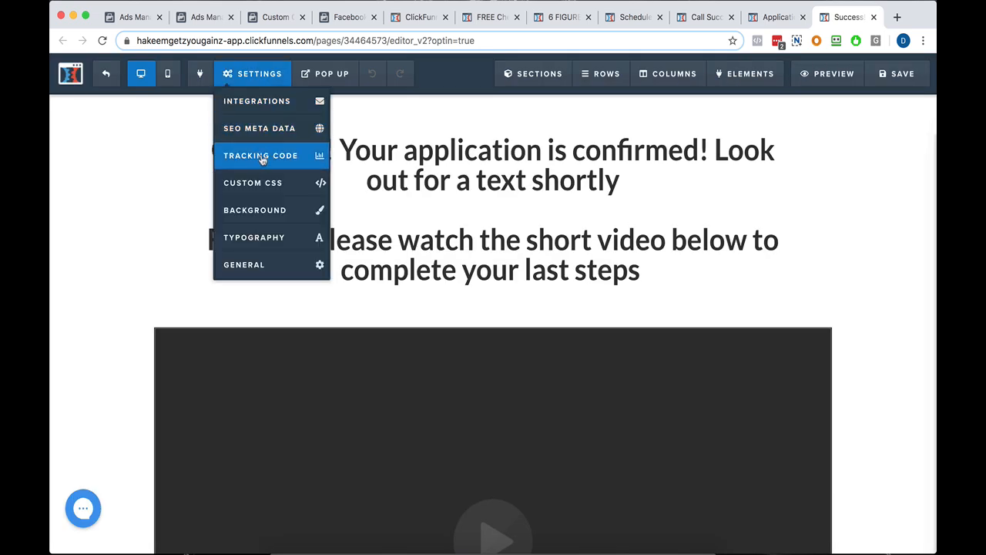
{"action": "left_click", "coordinate": [263, 158]}
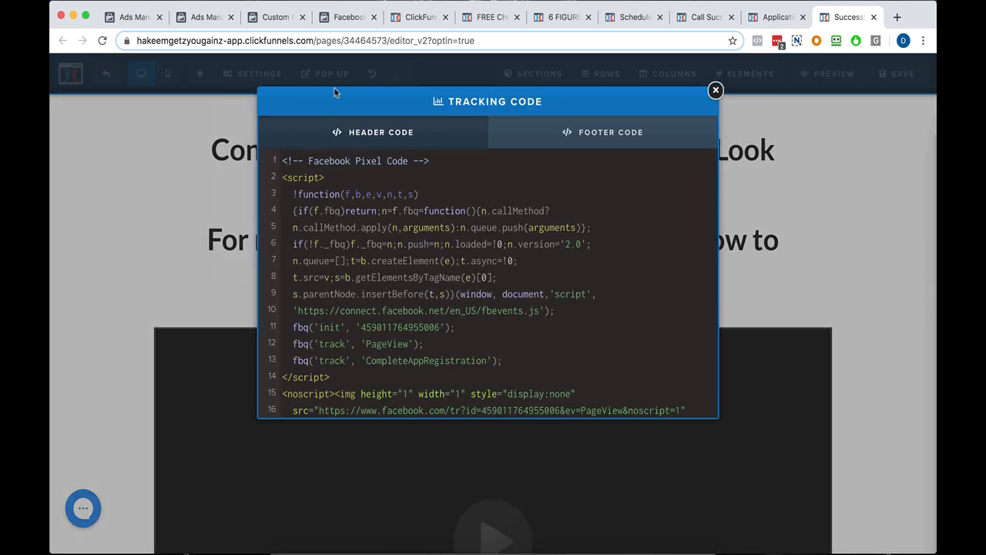
Replace the landing page's entire header tracking code with the copied Facebook pixel base code and close the code editor.
{"action": "left_click", "coordinate": [481, 18]}
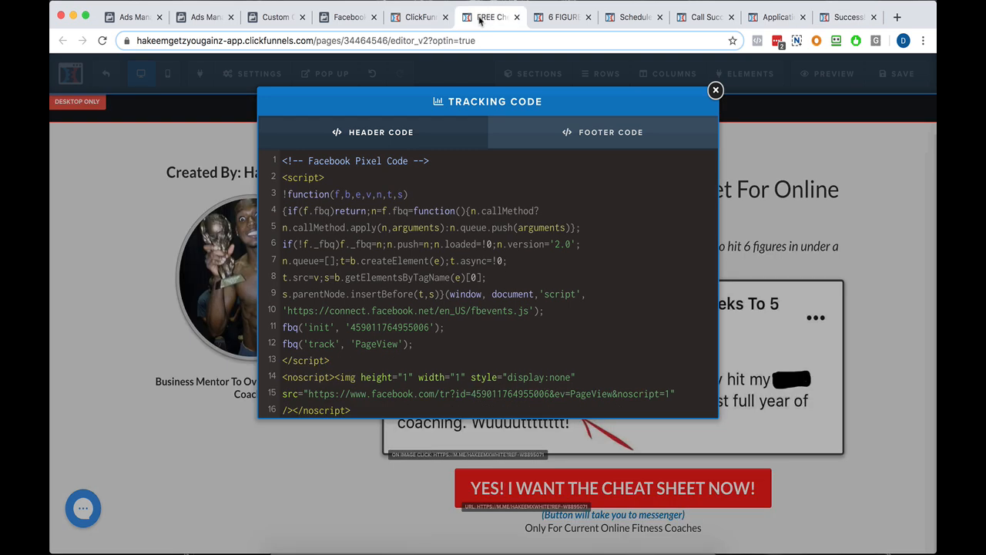
{"action": "scroll", "coordinate": [401, 241], "scroll_direction": "down", "scroll_amount": 1}
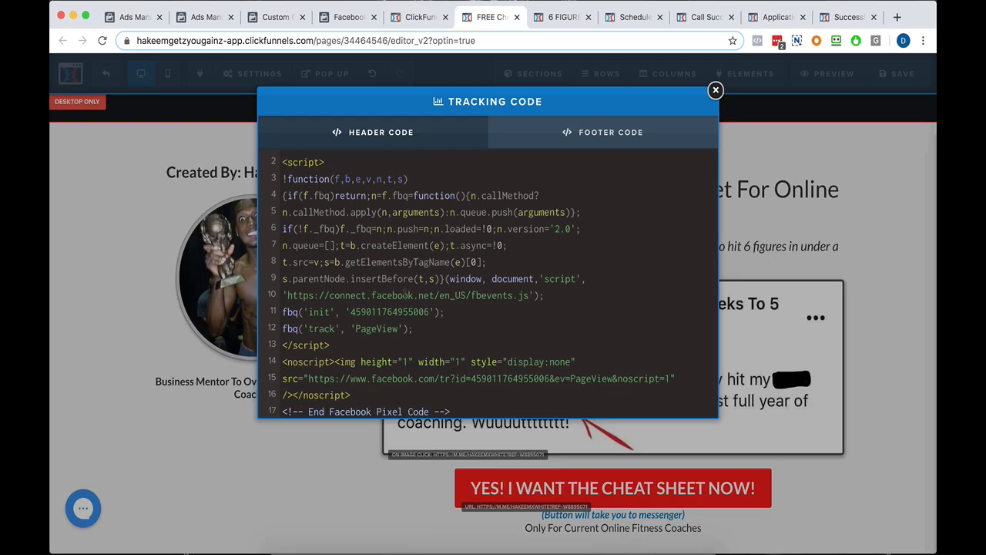
{"action": "scroll", "coordinate": [493, 284], "scroll_direction": "up", "scroll_amount": 1}
{"action": "left_click_drag", "start_coordinate": [283, 162], "coordinate": [482, 430]}
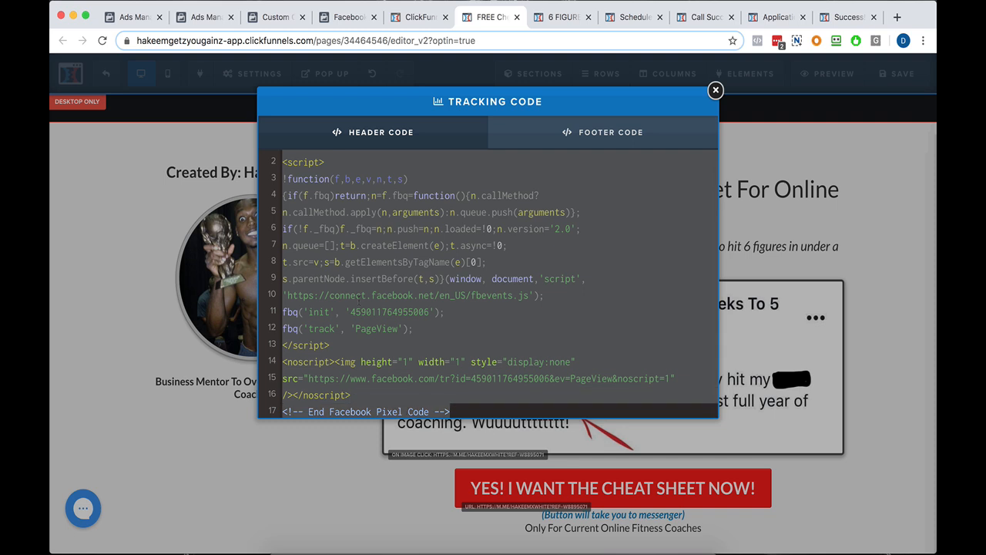
{"action": "key", "text": "super+v"}
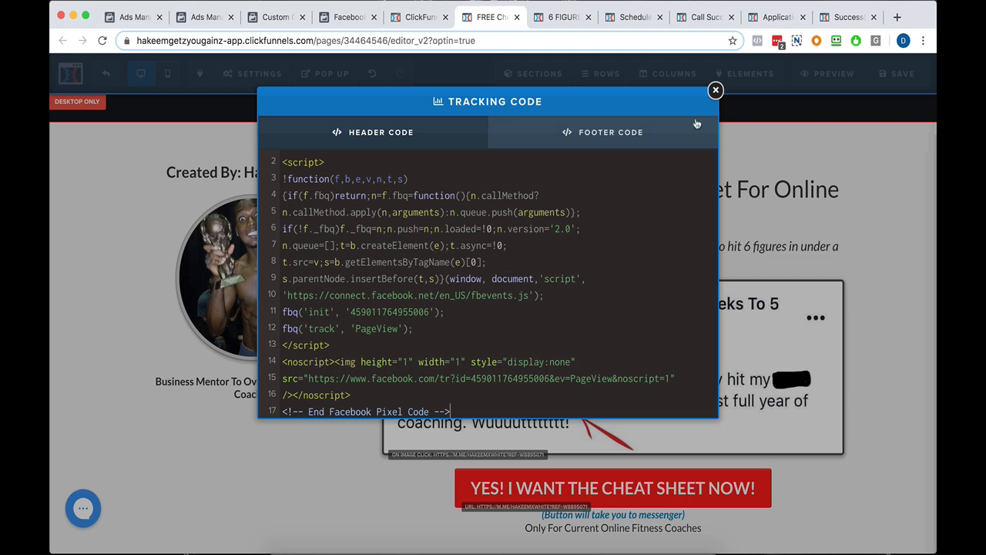
{"action": "left_click", "coordinate": [716, 91]}
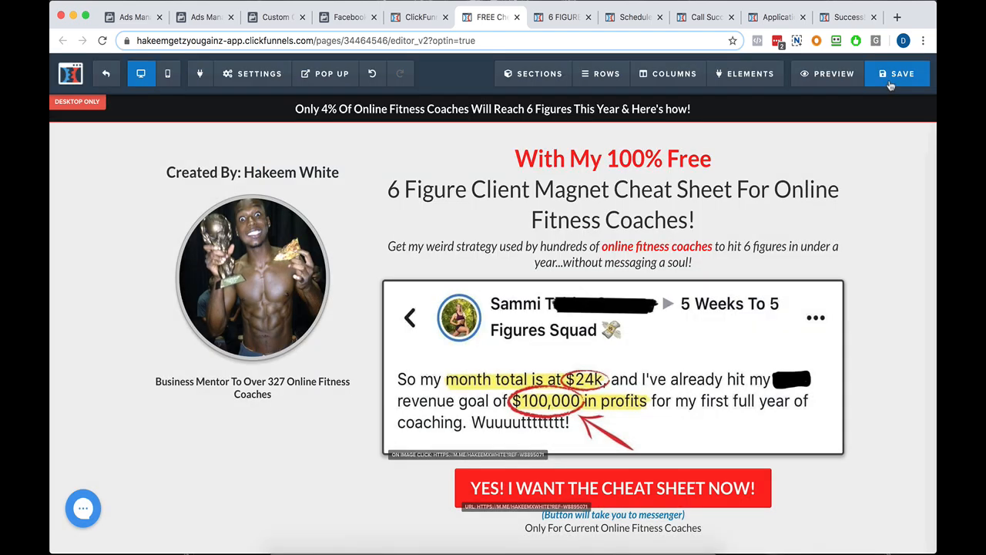
Insert two blank lines between the pixel base code and the Lead and Day1 event script in the 6 Figure page's header code.
{"action": "left_click", "coordinate": [557, 25]}
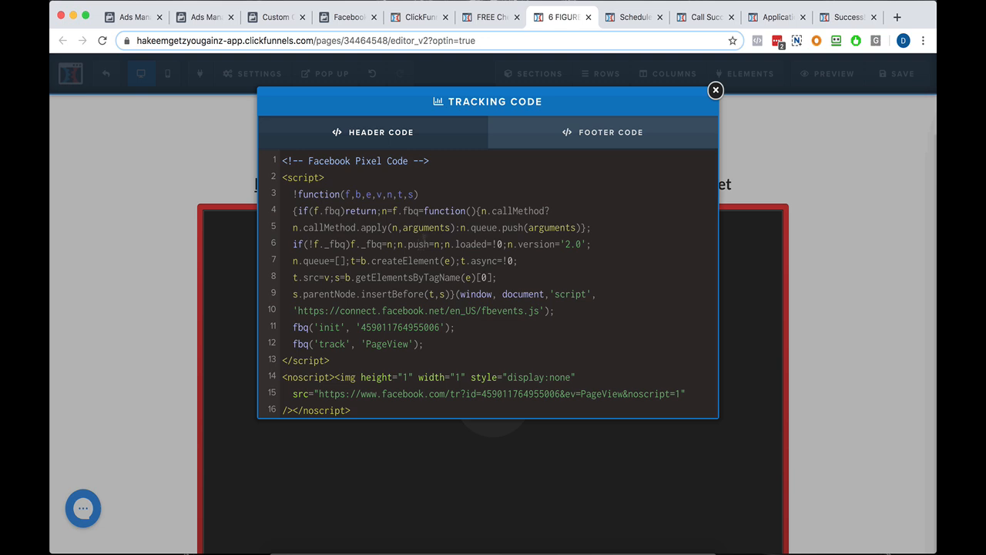
{"action": "scroll", "coordinate": [426, 236], "scroll_direction": "down", "scroll_amount": 5}
{"action": "scroll", "coordinate": [426, 236], "scroll_direction": "up", "scroll_amount": 3}
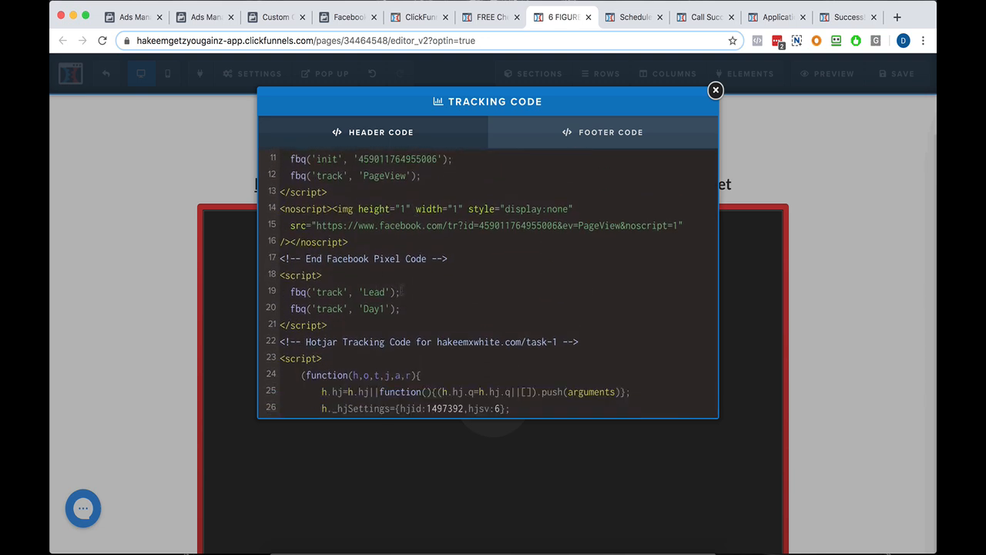
{"action": "left_click", "coordinate": [282, 275]}
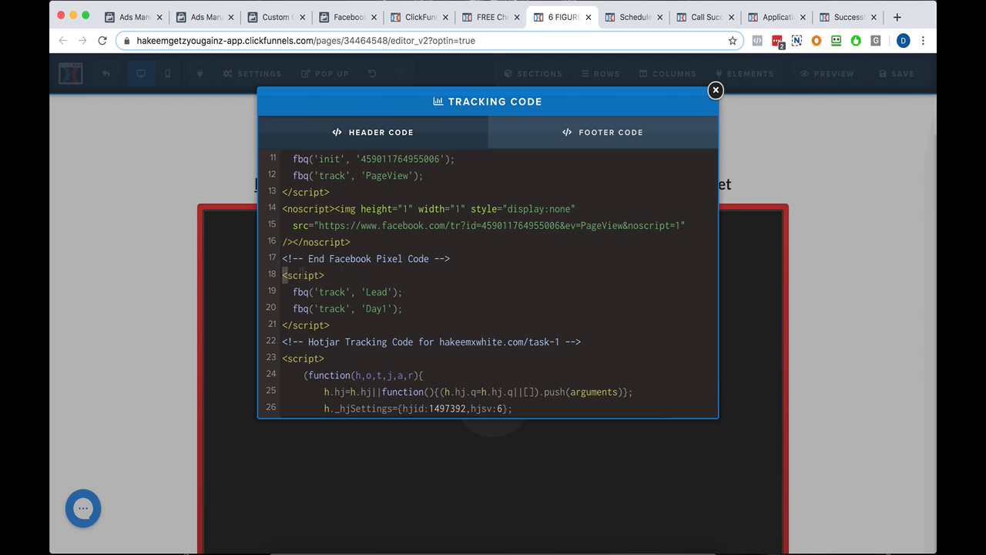
{"action": "key", "text": "Return"}
{"action": "key", "text": "Return"}
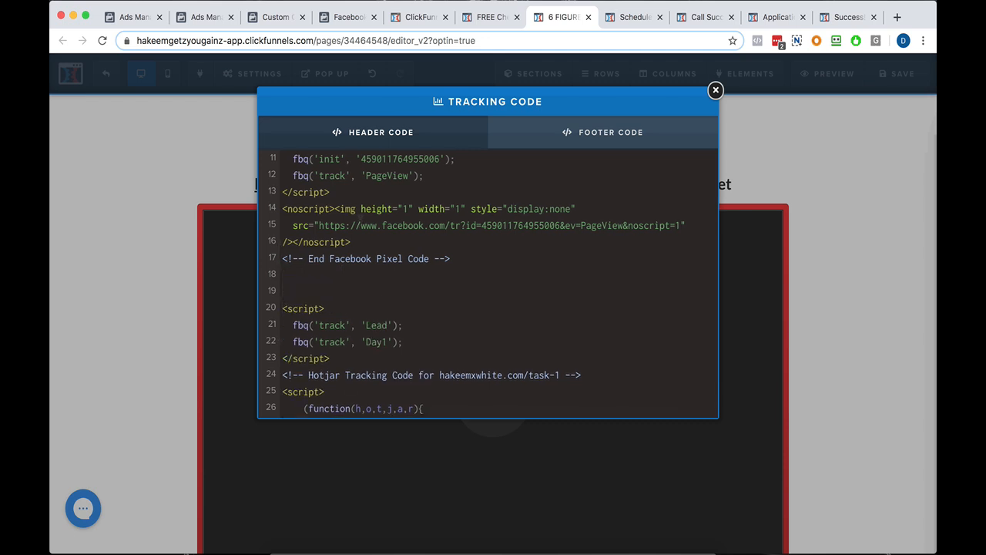
{"action": "scroll", "coordinate": [422, 301], "scroll_direction": "up", "scroll_amount": 5}
{"action": "scroll", "coordinate": [423, 301], "scroll_direction": "down", "scroll_amount": 3}
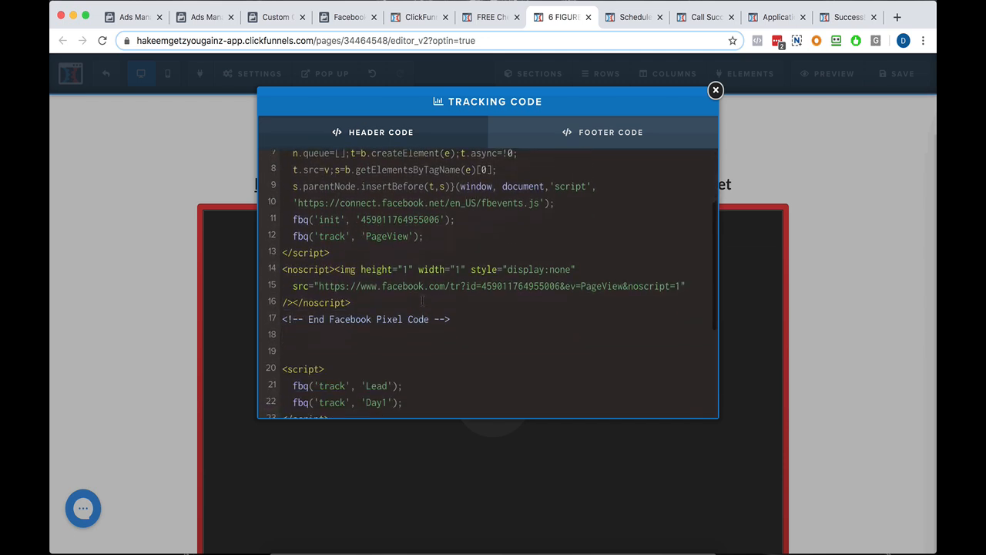
Switch to Events Manager, continue the pixel setup past the base code and Automatic Advanced Matching, and close the Set Up Events dialog.
{"action": "left_click", "coordinate": [339, 18]}
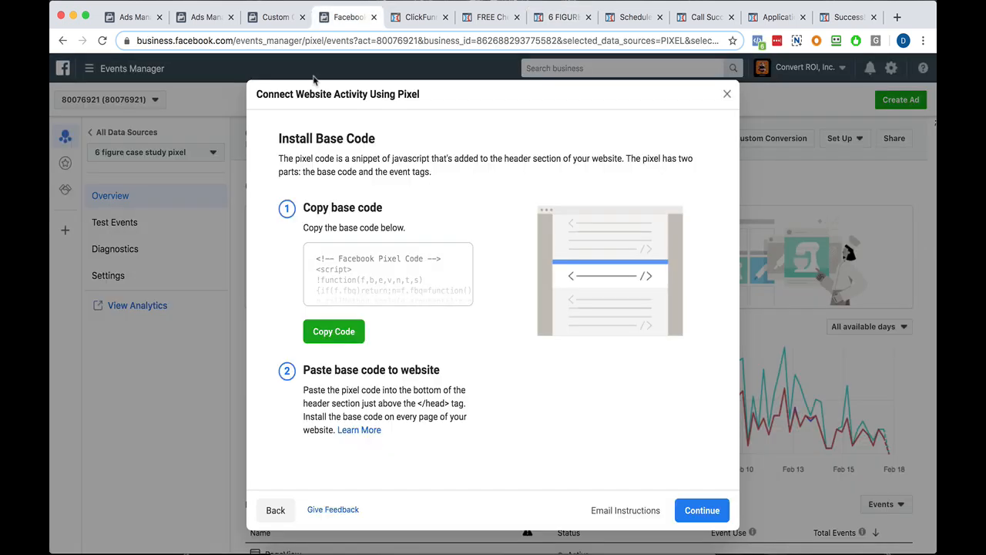
{"action": "left_click", "coordinate": [710, 508]}
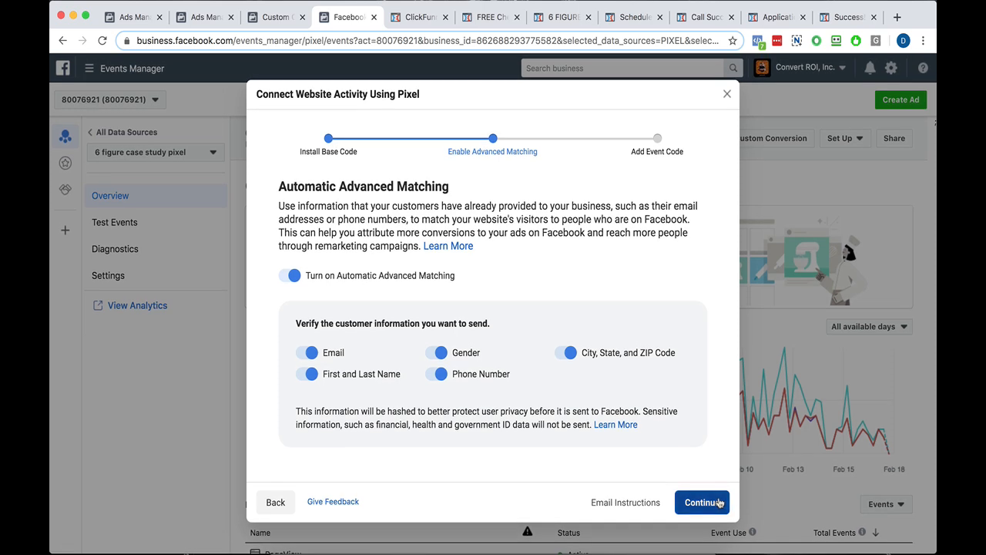
{"action": "left_click", "coordinate": [702, 501]}
{"action": "left_click", "coordinate": [715, 477]}
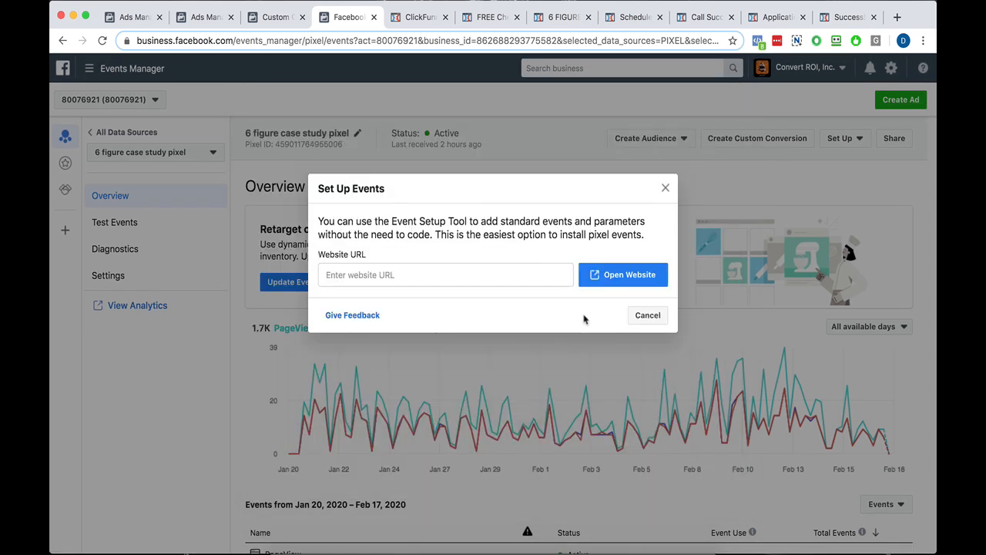
{"action": "left_click", "coordinate": [665, 190]}
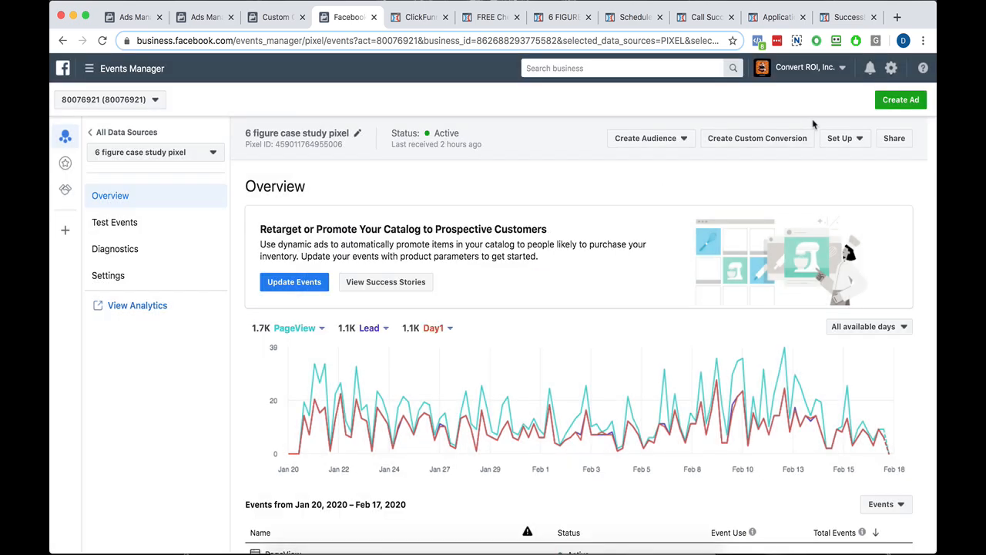
Reopen the pixel setup for manual code installation and set the event code's business category to Education.
{"action": "left_click", "coordinate": [840, 138]}
{"action": "left_click", "coordinate": [844, 178]}
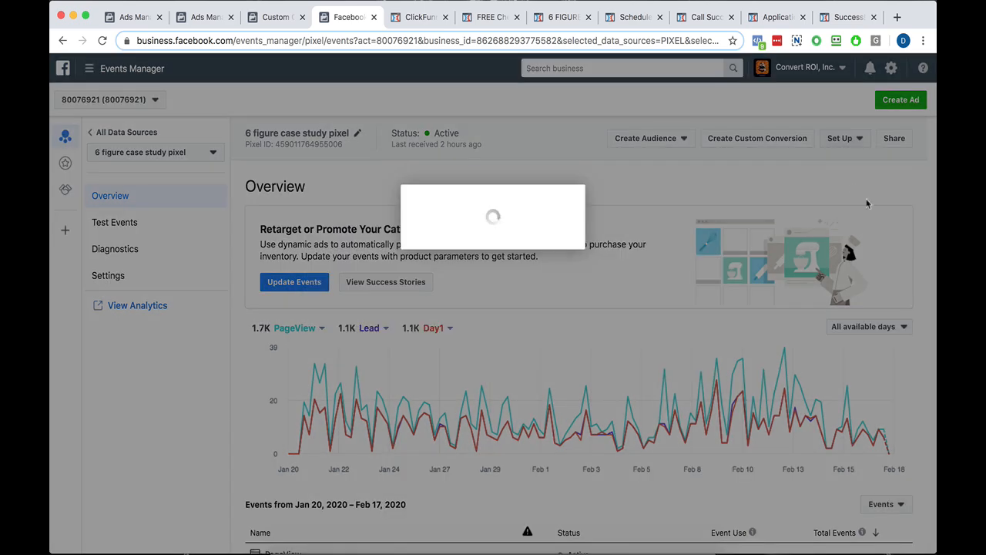
{"action": "left_click", "coordinate": [369, 389]}
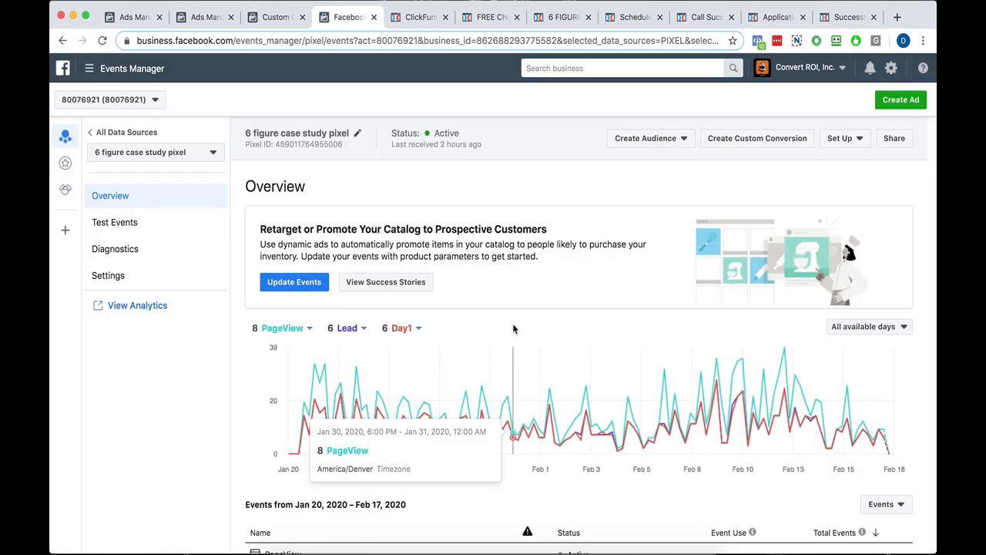
{"action": "scroll", "coordinate": [453, 158], "scroll_direction": "down", "scroll_amount": 5}
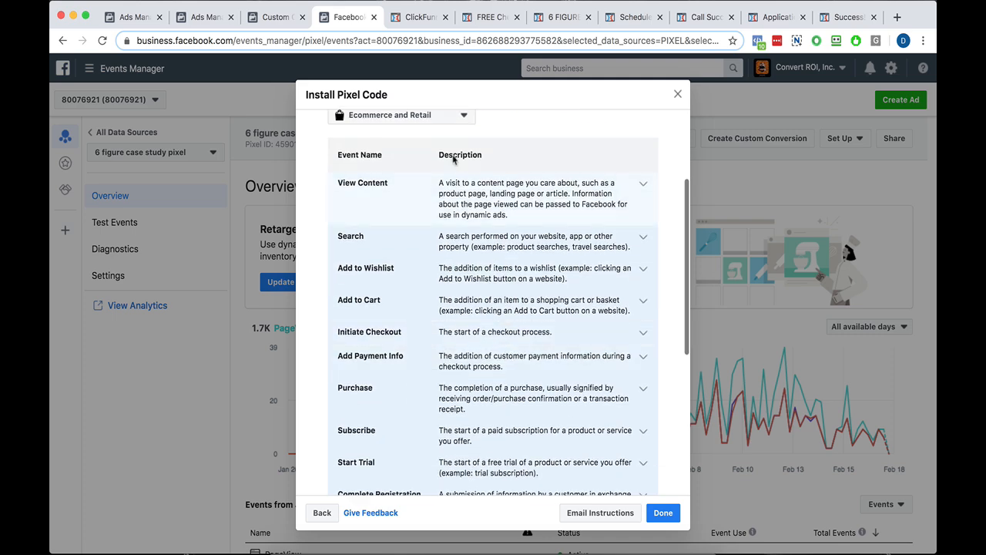
{"action": "left_click", "coordinate": [426, 117]}
{"action": "left_click", "coordinate": [403, 168]}
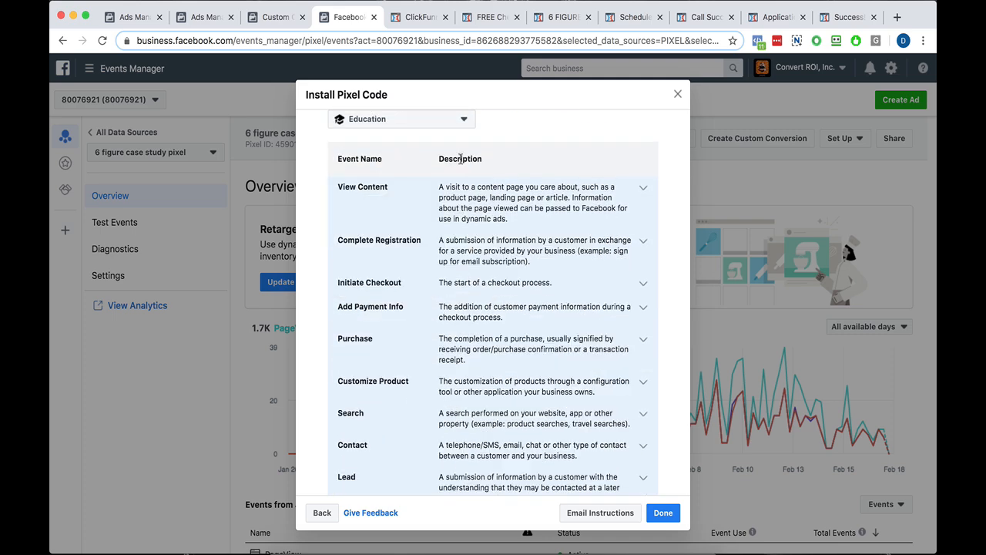
Expand the Lead event and copy its page-load event code to the clipboard.
{"action": "scroll", "coordinate": [434, 223], "scroll_direction": "down", "scroll_amount": 5}
{"action": "left_click", "coordinate": [434, 208]}
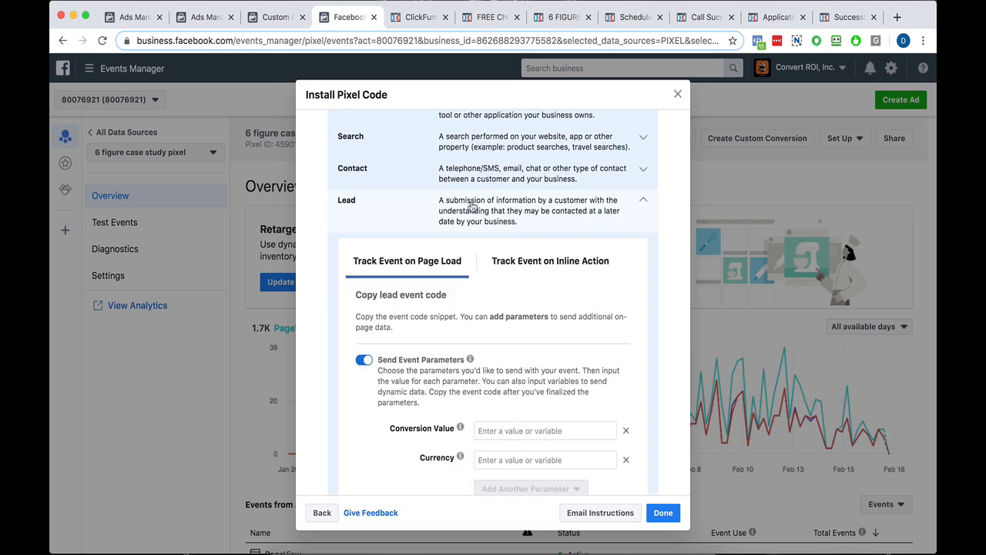
{"action": "scroll", "coordinate": [432, 231], "scroll_direction": "down", "scroll_amount": 5}
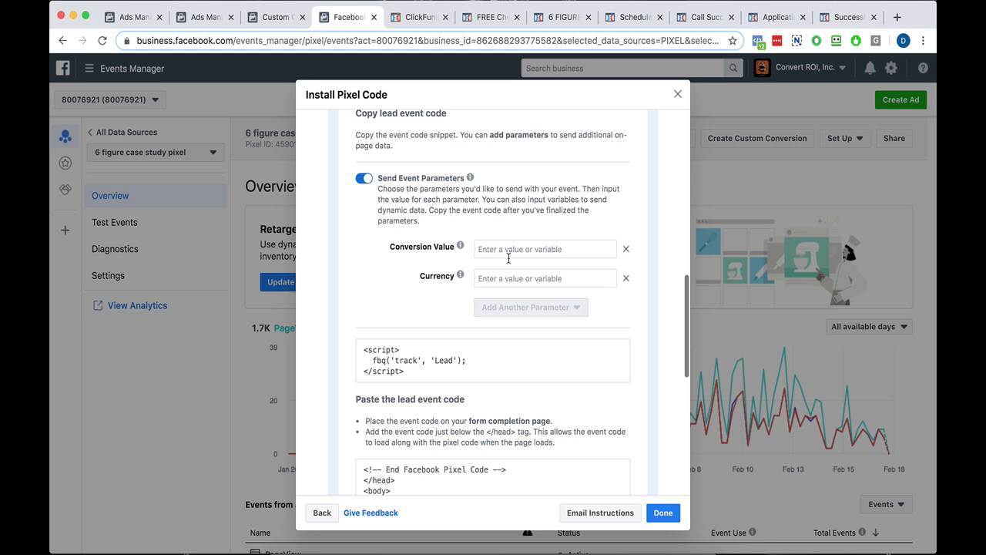
{"action": "left_click", "coordinate": [491, 363]}
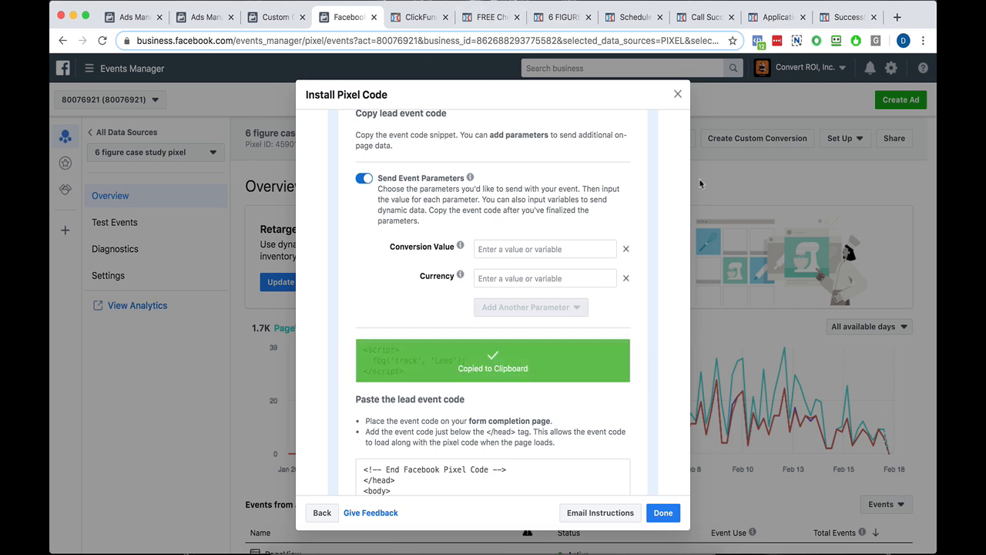
Paste the Lead event code below the pixel base code in the 6 Figure page's header code and save the page.
{"action": "left_click", "coordinate": [552, 17]}
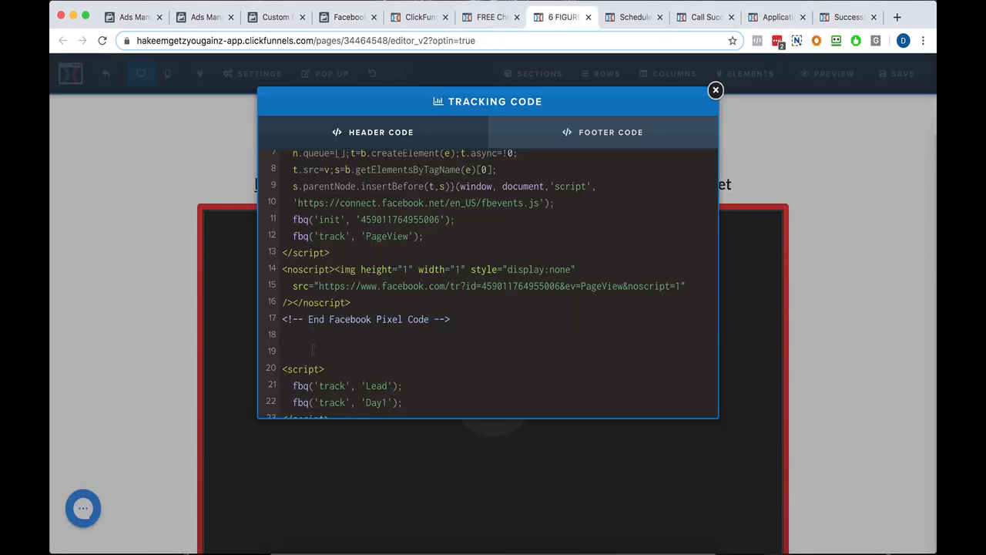
{"action": "key", "text": "super+v"}
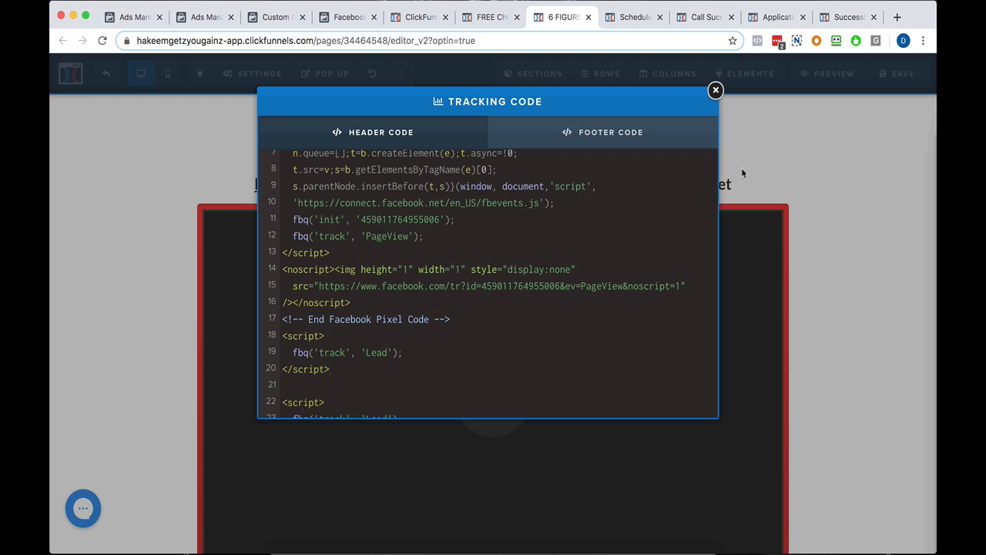
{"action": "left_click", "coordinate": [715, 90]}
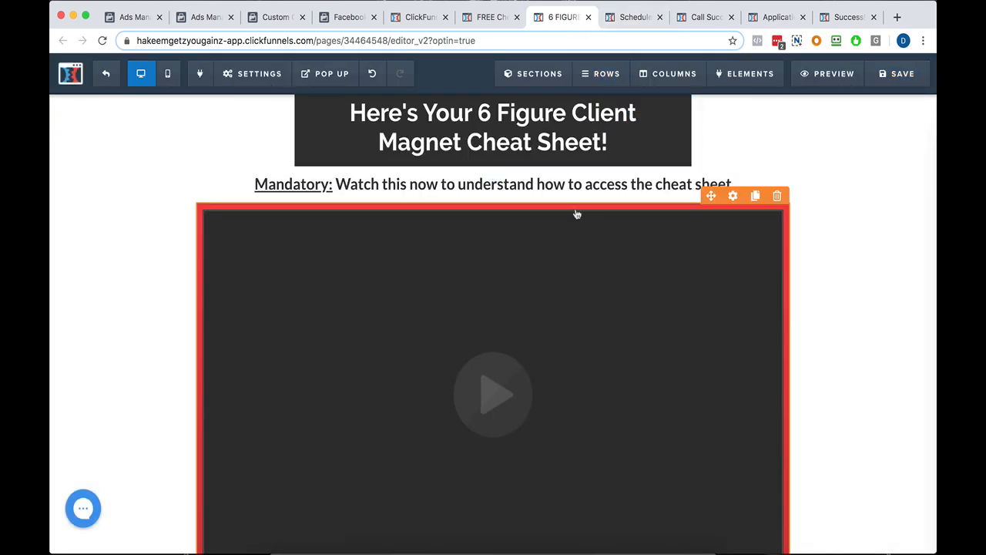
{"action": "left_click", "coordinate": [885, 74]}
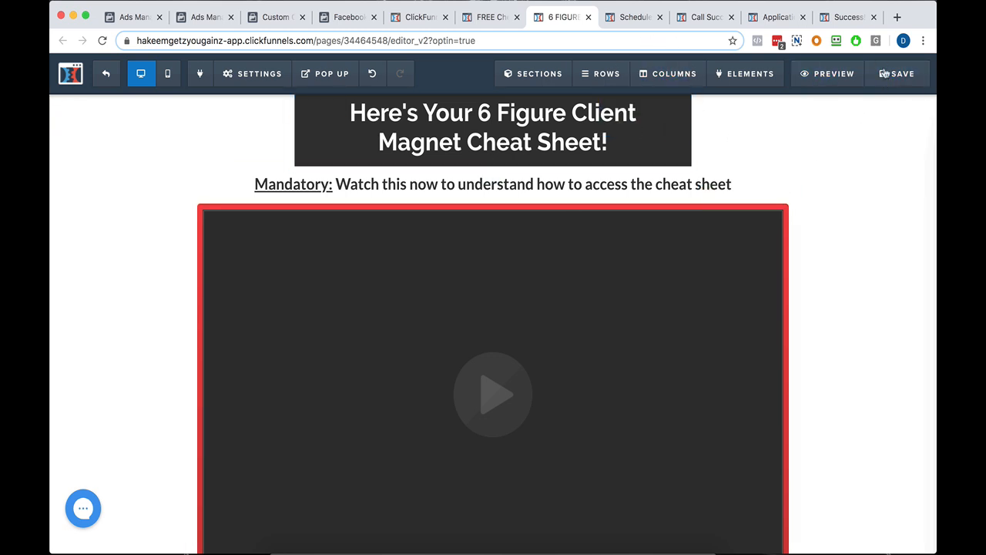
Examine the custom event line in the 15-minute call scheduler page's header tracking code.
{"action": "left_click", "coordinate": [625, 18]}
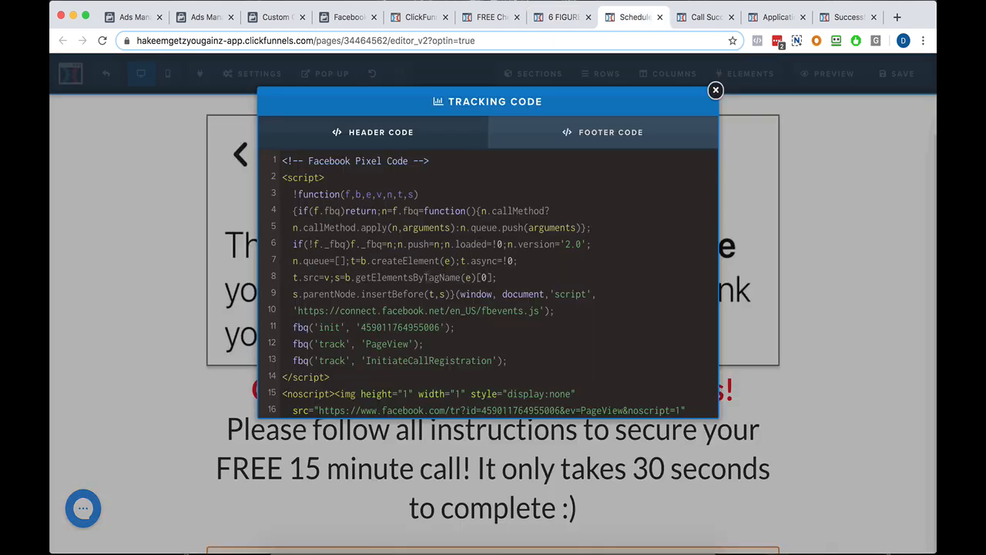
{"action": "scroll", "coordinate": [493, 286], "scroll_direction": "down", "scroll_amount": 1}
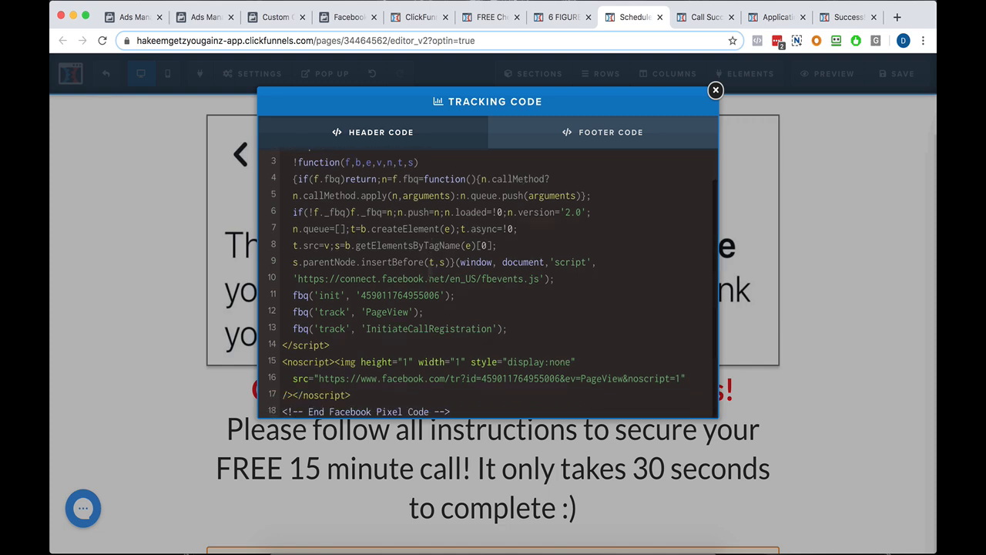
{"action": "left_click", "coordinate": [390, 328]}
{"action": "left_click", "coordinate": [460, 330]}
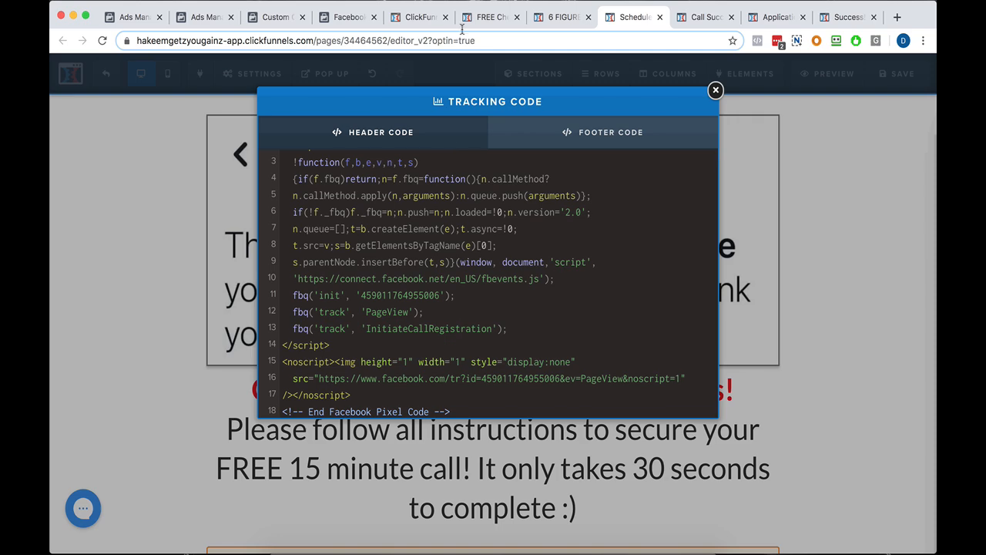
Return to Events Manager, collapse the Lead event and look through the standard events of the Education category.
{"action": "left_click", "coordinate": [538, 21]}
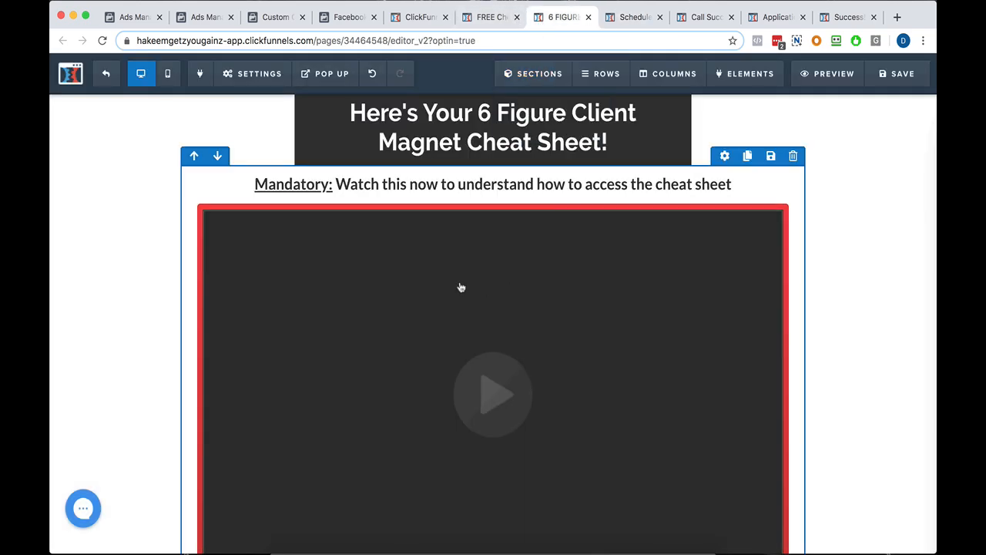
{"action": "left_click", "coordinate": [333, 20]}
{"action": "scroll", "coordinate": [486, 191], "scroll_direction": "down", "scroll_amount": 2}
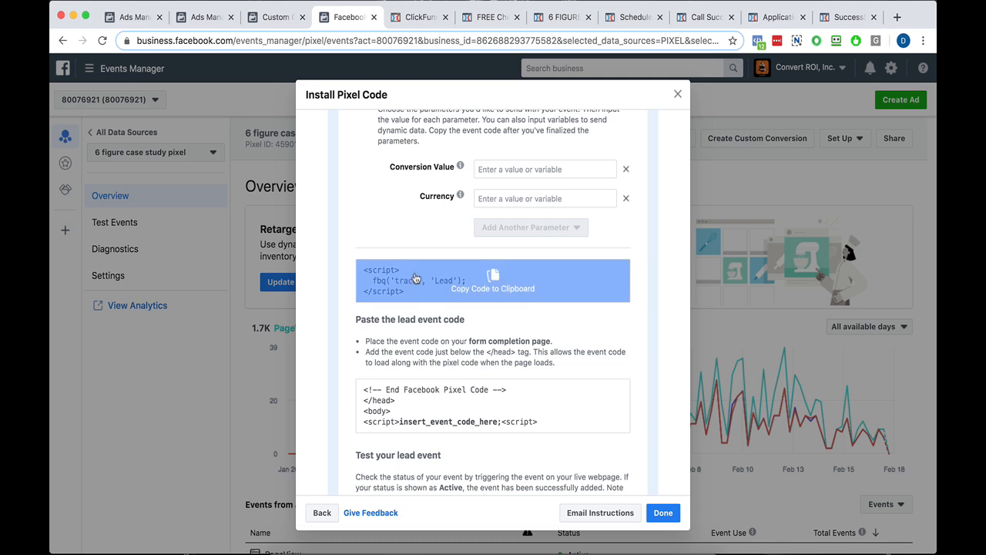
{"action": "scroll", "coordinate": [415, 281], "scroll_direction": "down", "scroll_amount": 3}
{"action": "scroll", "coordinate": [646, 198], "scroll_direction": "up", "scroll_amount": 9}
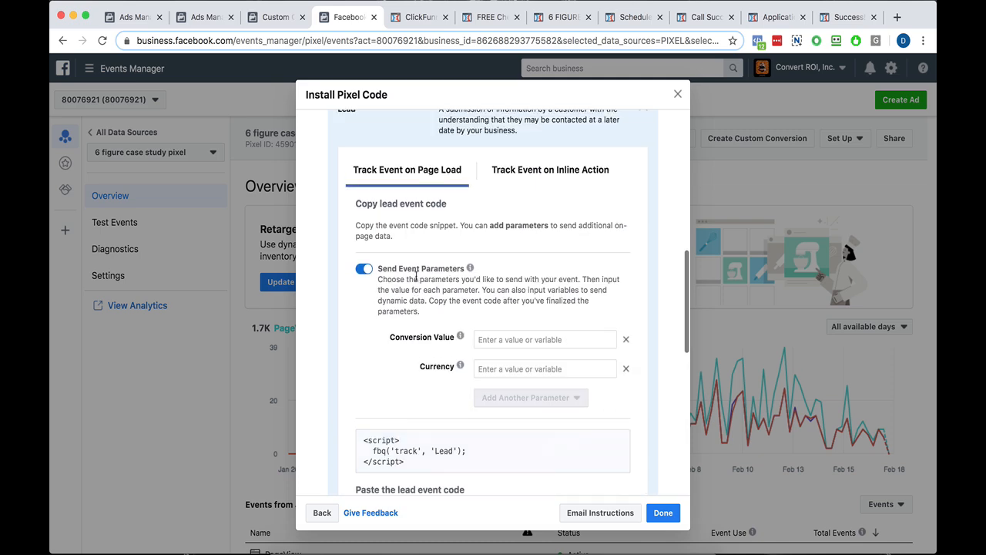
{"action": "left_click", "coordinate": [643, 168]}
{"action": "scroll", "coordinate": [596, 279], "scroll_direction": "up", "scroll_amount": 3}
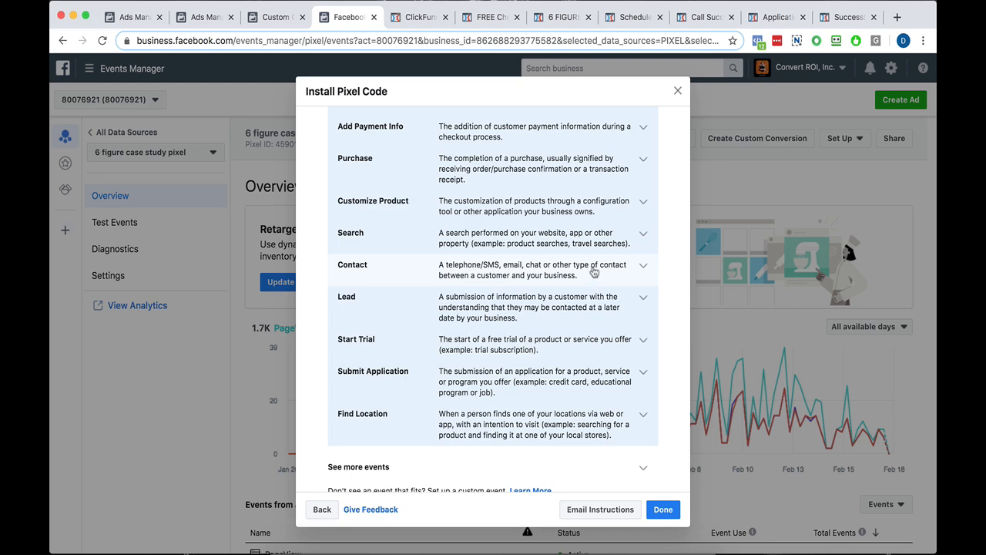
{"action": "scroll", "coordinate": [586, 277], "scroll_direction": "up", "scroll_amount": 5}
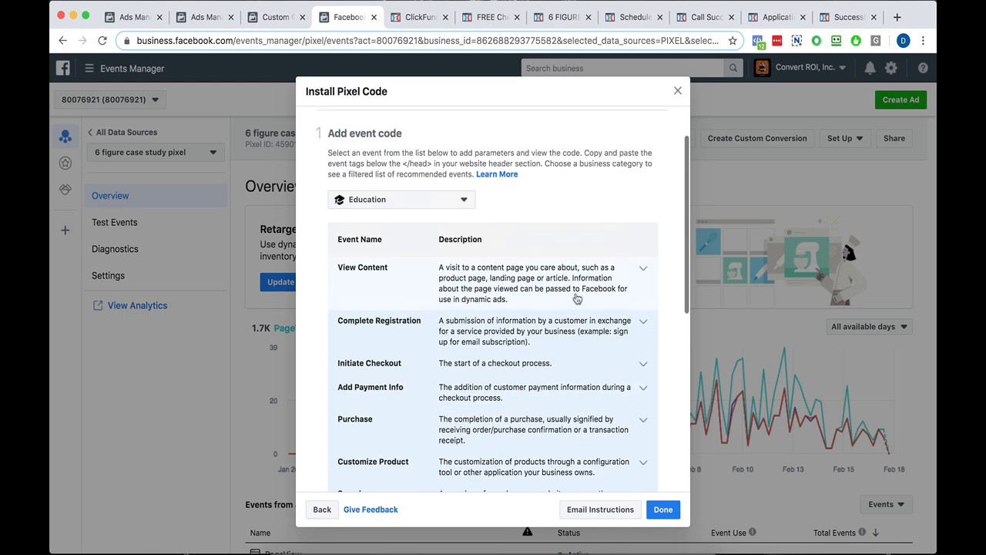
{"action": "scroll", "coordinate": [540, 321], "scroll_direction": "down", "scroll_amount": 3}
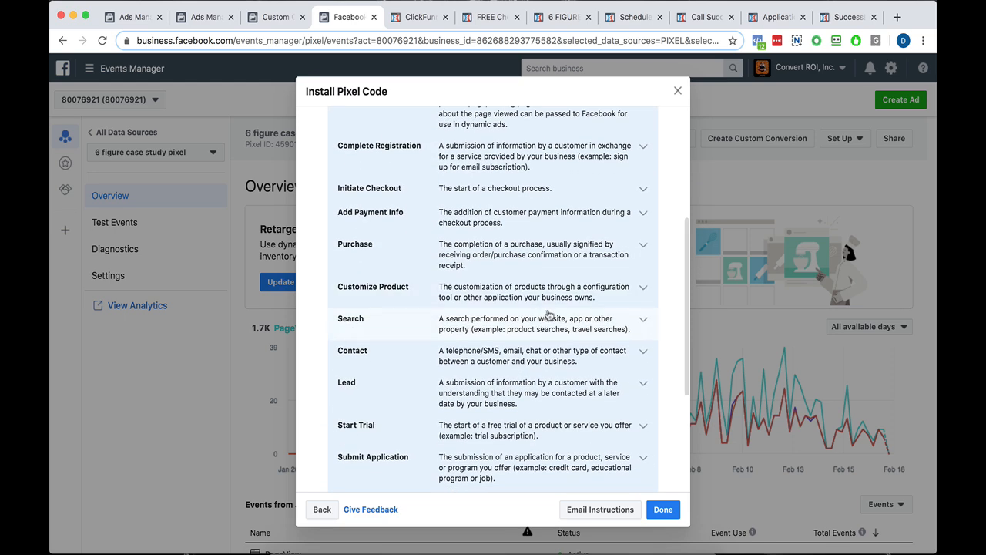
Compare the custom event lines in the scheduler, call success, application and application success pages' header codes, and close the last code editor.
{"action": "left_click", "coordinate": [616, 23]}
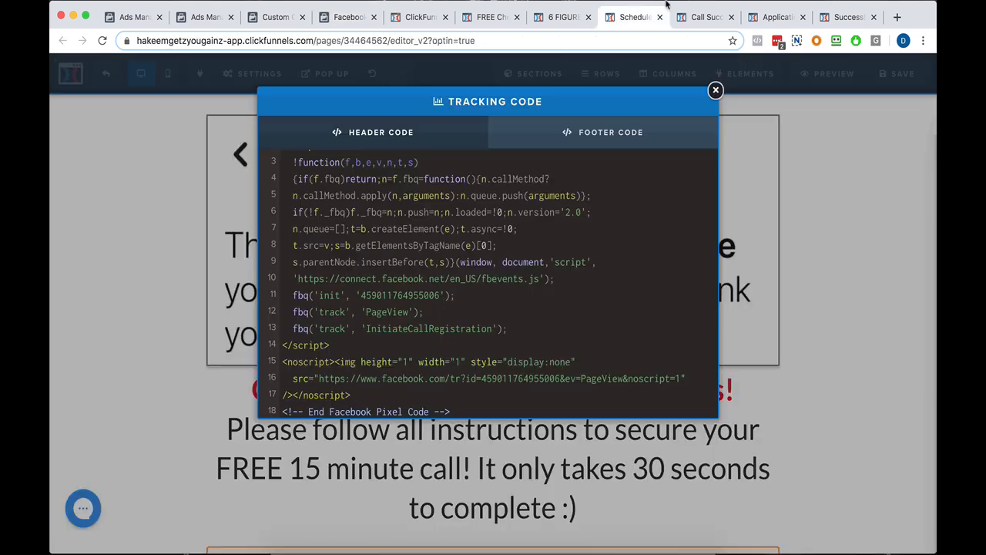
{"action": "left_click", "coordinate": [692, 17]}
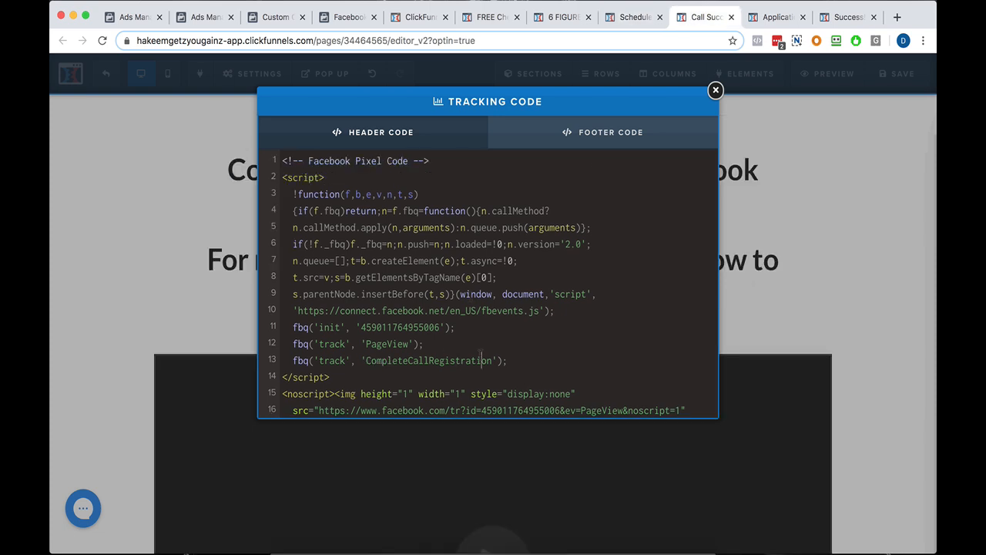
{"action": "scroll", "coordinate": [482, 361], "scroll_direction": "down", "scroll_amount": 2}
{"action": "key", "text": "ctrl+Tab"}
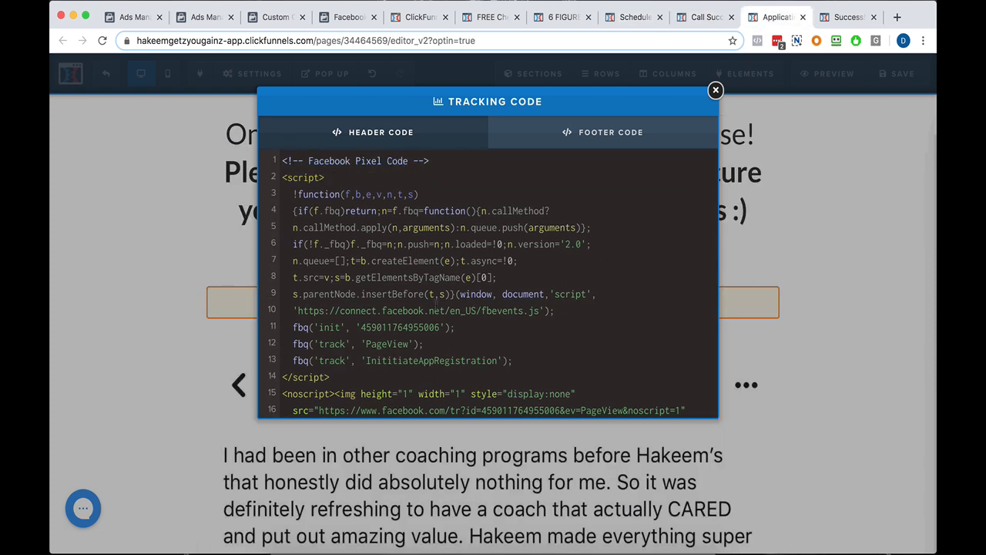
{"action": "left_click", "coordinate": [830, 16]}
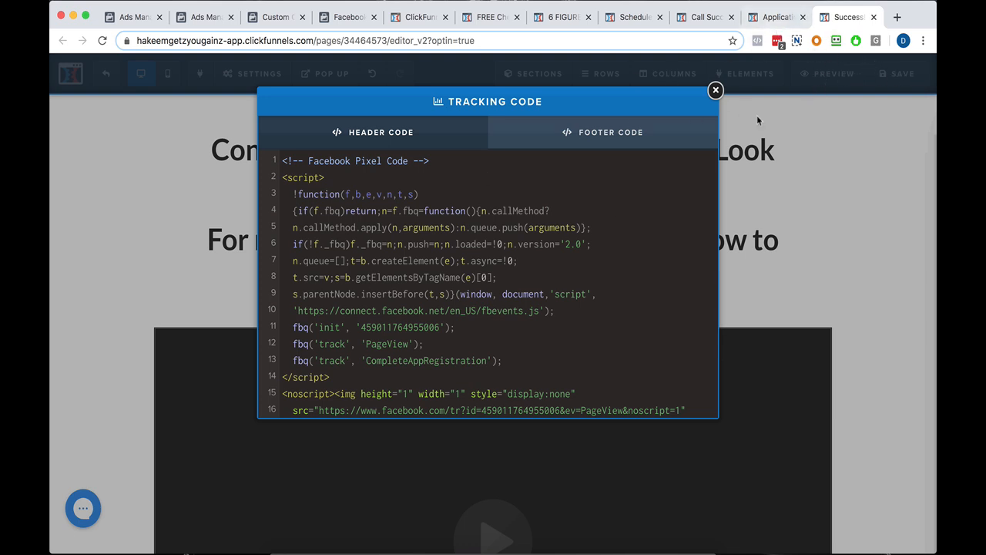
{"action": "left_click", "coordinate": [780, 127]}
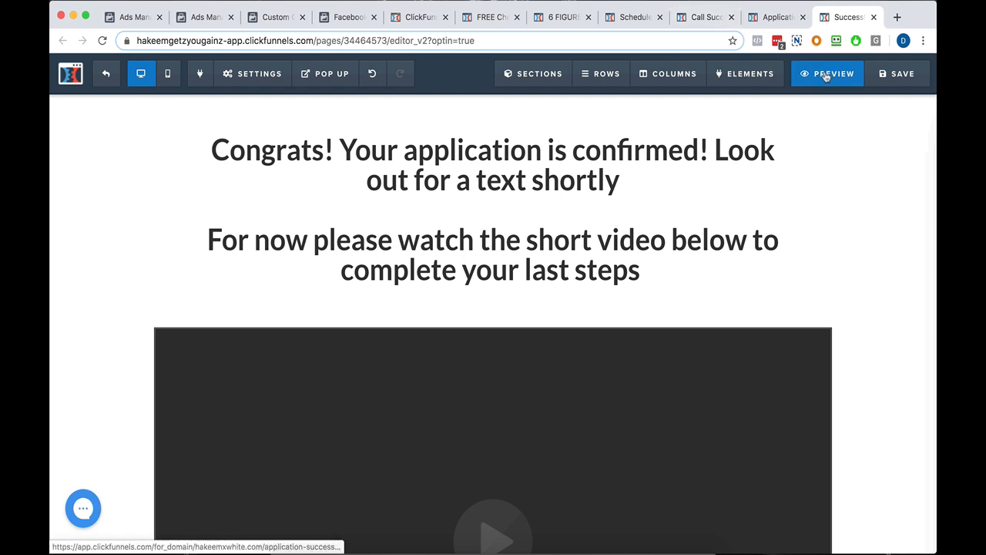
Open the live Application Success page from the funnel and inspect its CompleteAppRegistration event in Facebook Pixel Helper.
{"action": "left_click", "coordinate": [422, 17]}
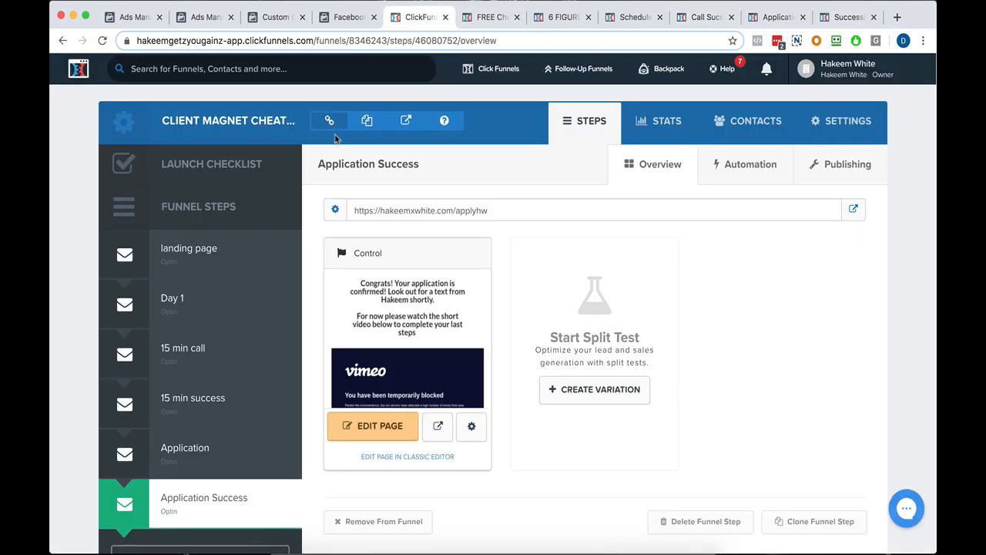
{"action": "left_click", "coordinate": [452, 209]}
{"action": "left_click", "coordinate": [861, 208]}
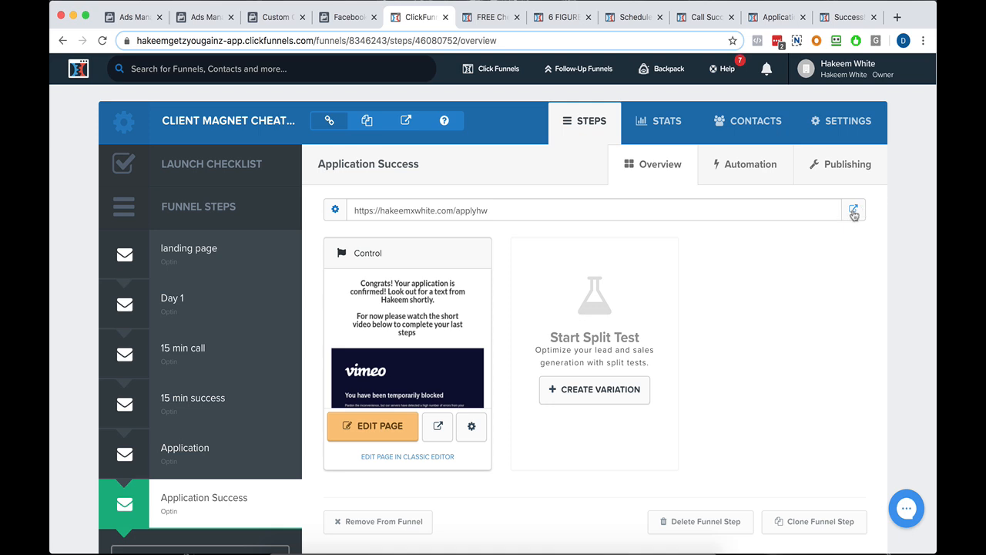
{"action": "left_click", "coordinate": [854, 213]}
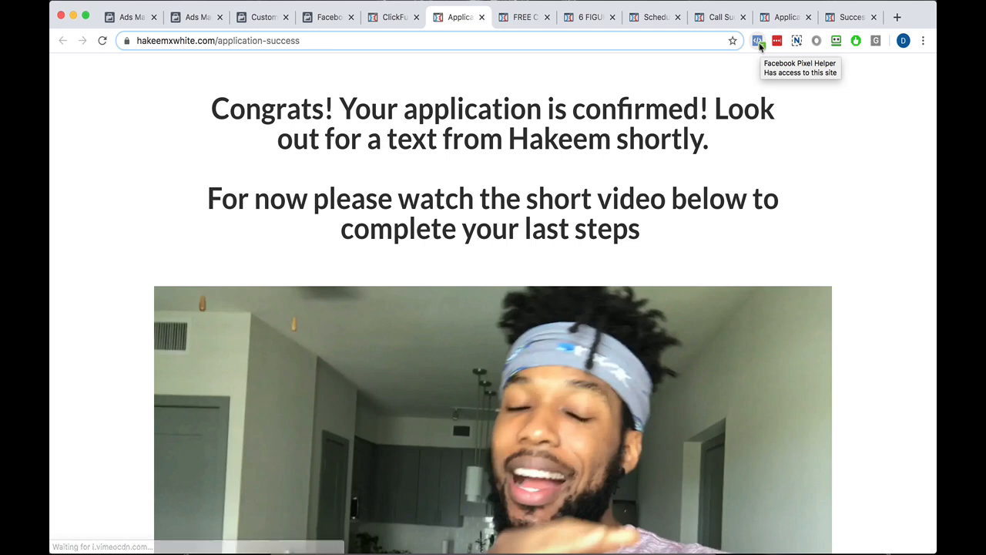
{"action": "left_click", "coordinate": [758, 43]}
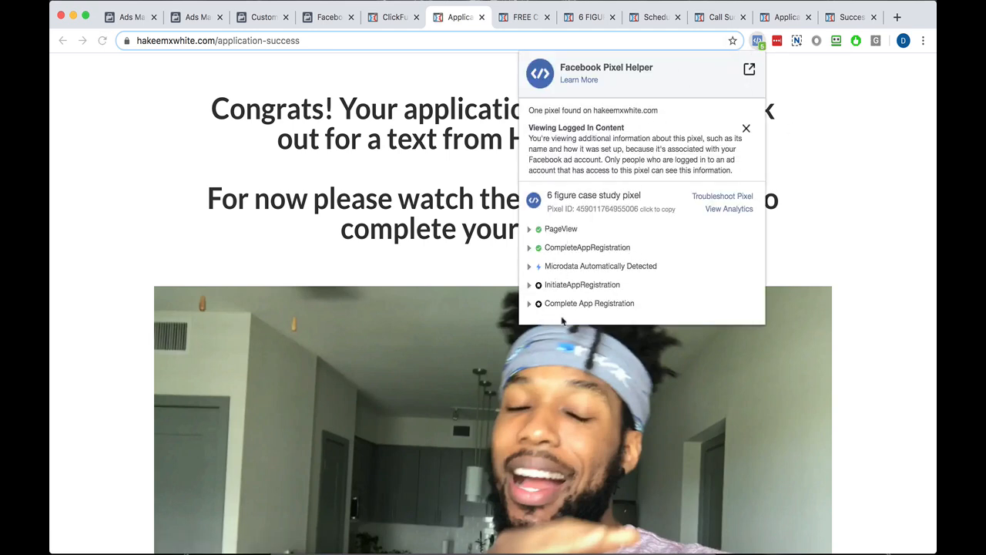
{"action": "left_click", "coordinate": [563, 248]}
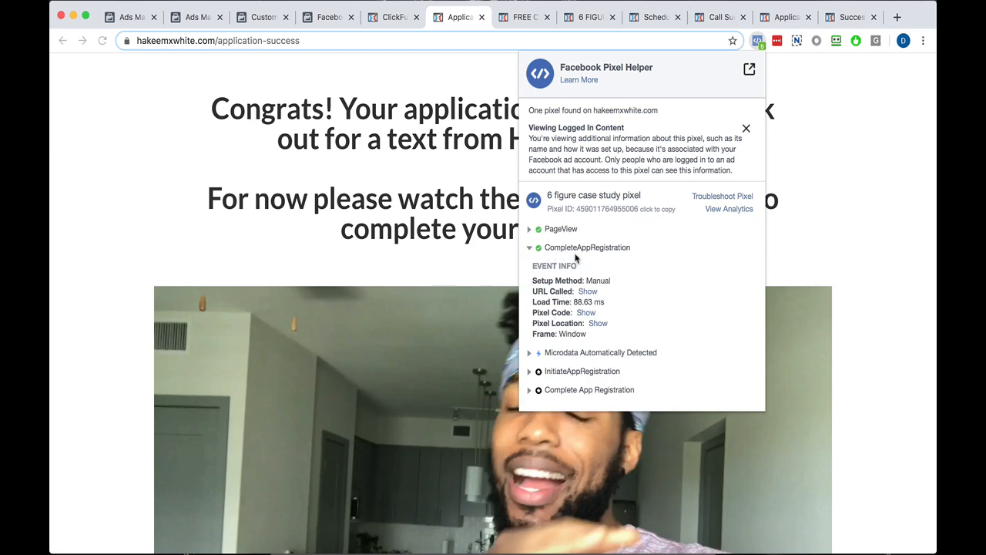
{"action": "left_click", "coordinate": [577, 249]}
Close the live application success page and open the live 15 min call scheduler page from the funnel.
{"action": "left_click", "coordinate": [481, 17]}
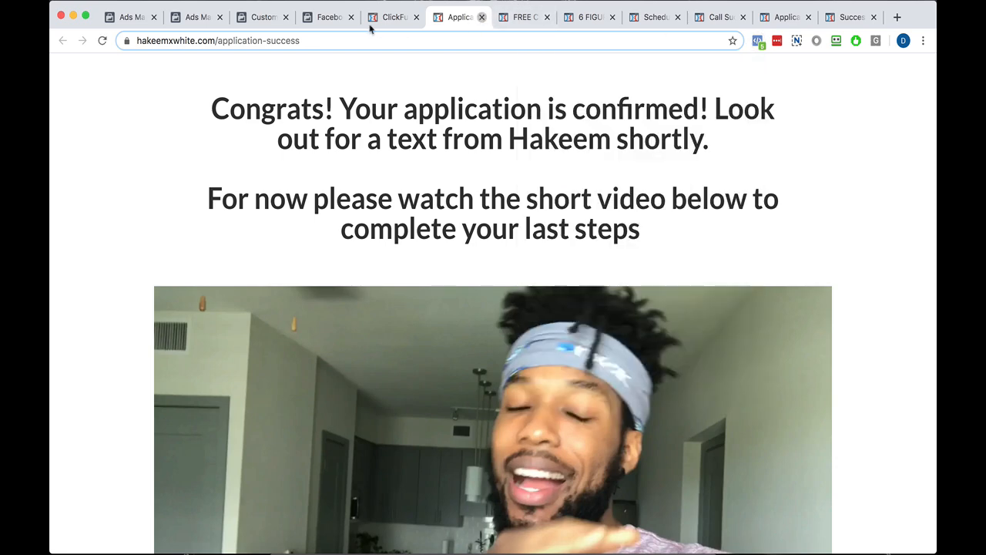
{"action": "left_click", "coordinate": [482, 17]}
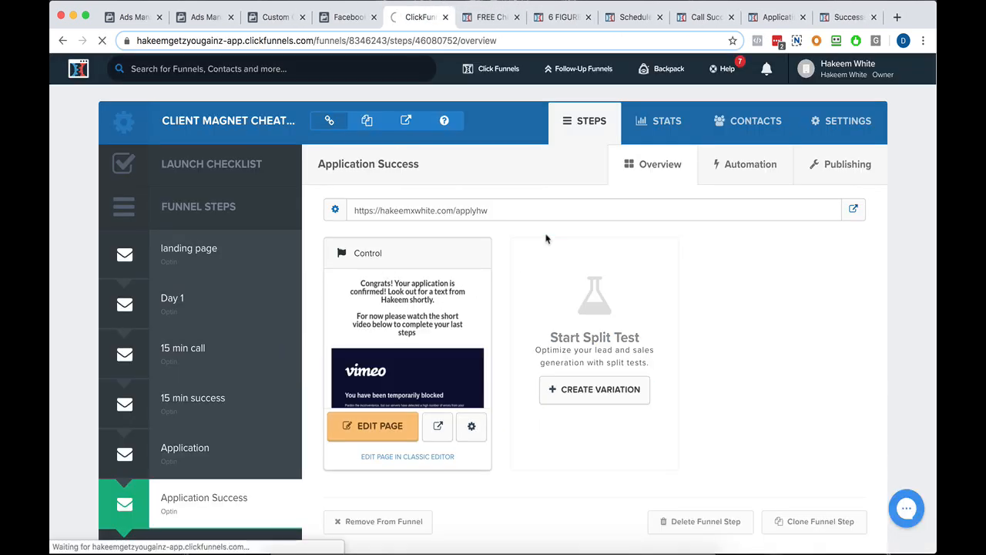
{"action": "left_click", "coordinate": [853, 211]}
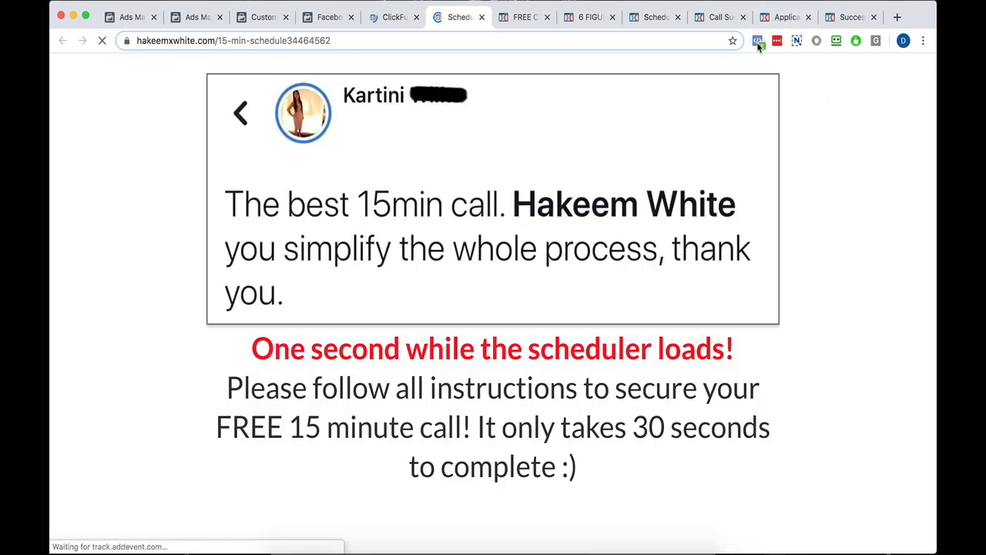
Inspect the events of the live 15 min call scheduler page and the live 15 min success page in Facebook Pixel Helper.
{"action": "left_click", "coordinate": [759, 41]}
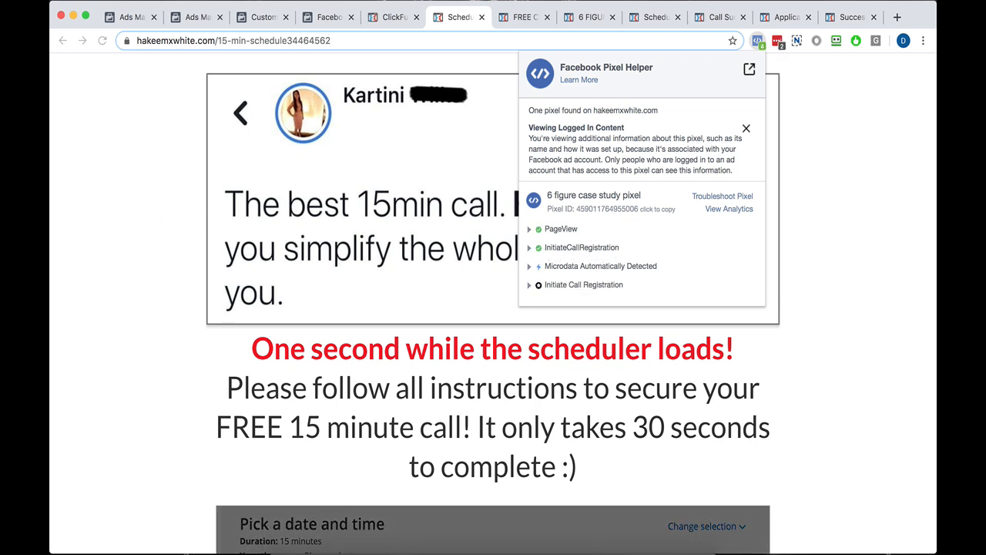
{"action": "left_click", "coordinate": [396, 16]}
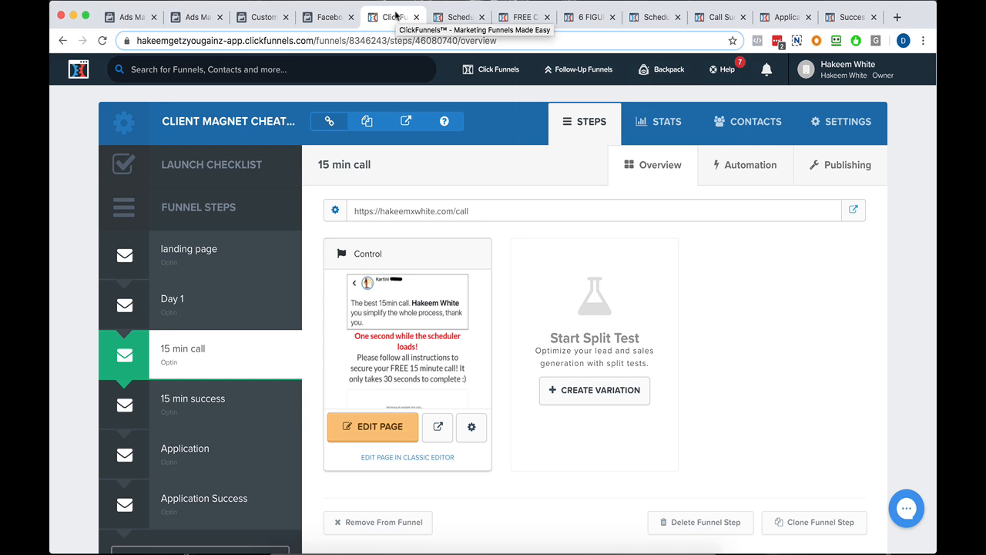
{"action": "left_click", "coordinate": [197, 397]}
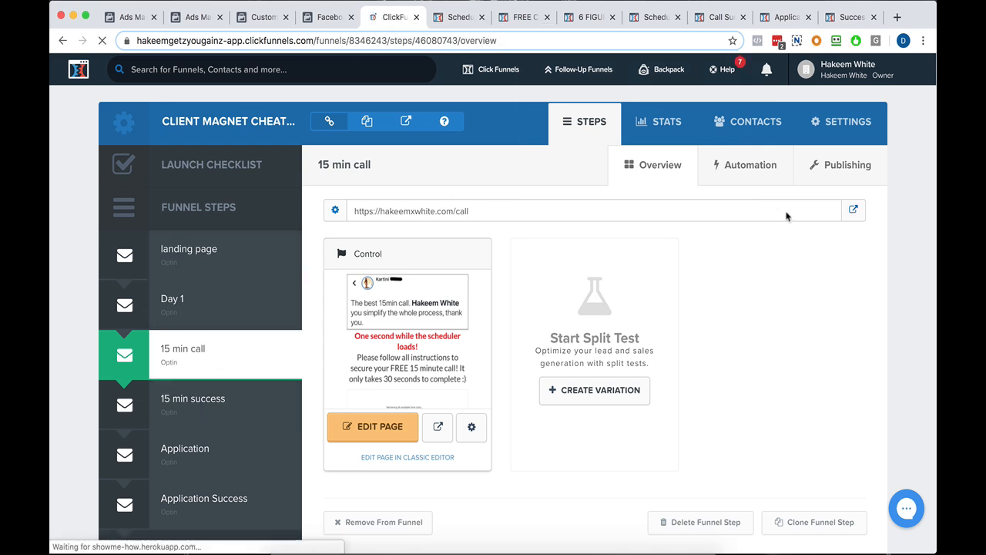
{"action": "left_click", "coordinate": [853, 209]}
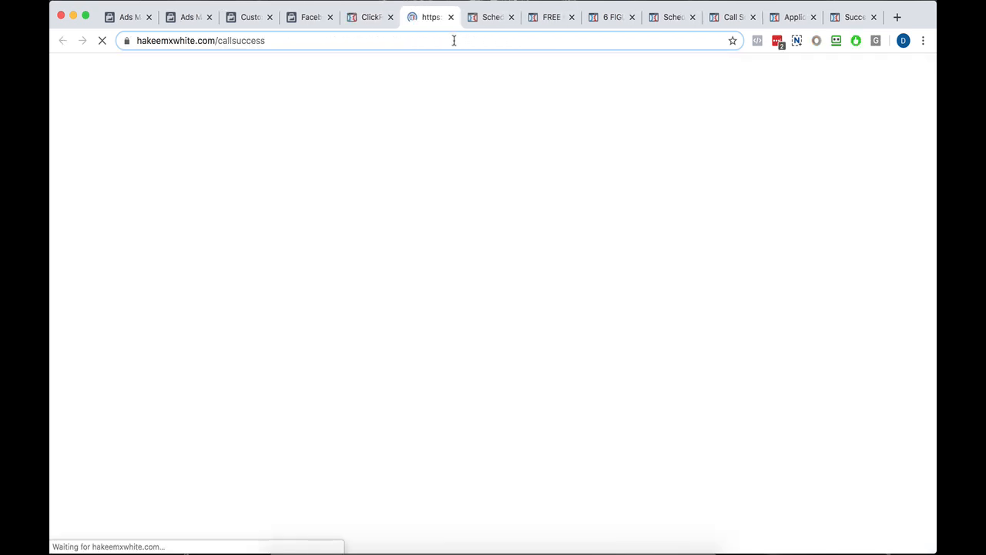
{"action": "left_click", "coordinate": [758, 42]}
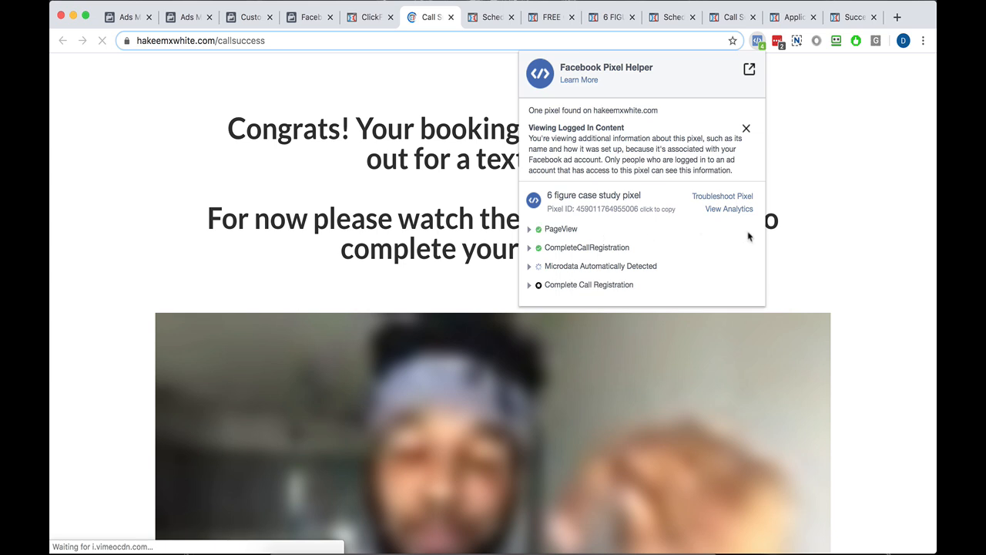
{"action": "left_click", "coordinate": [450, 17]}
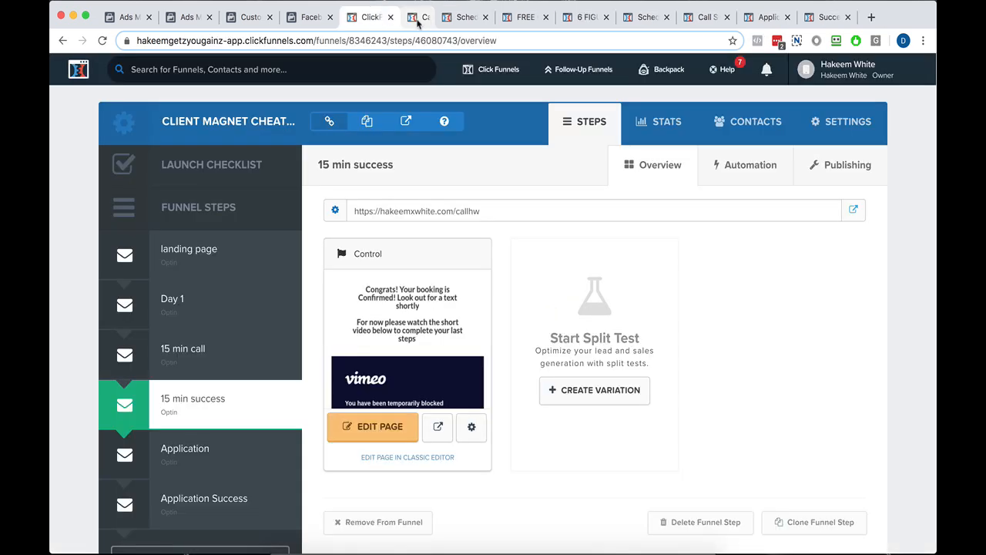
View the landing page step, open the Day 1 step and copy its cheatsheet1 page URL.
{"action": "left_click", "coordinate": [233, 271]}
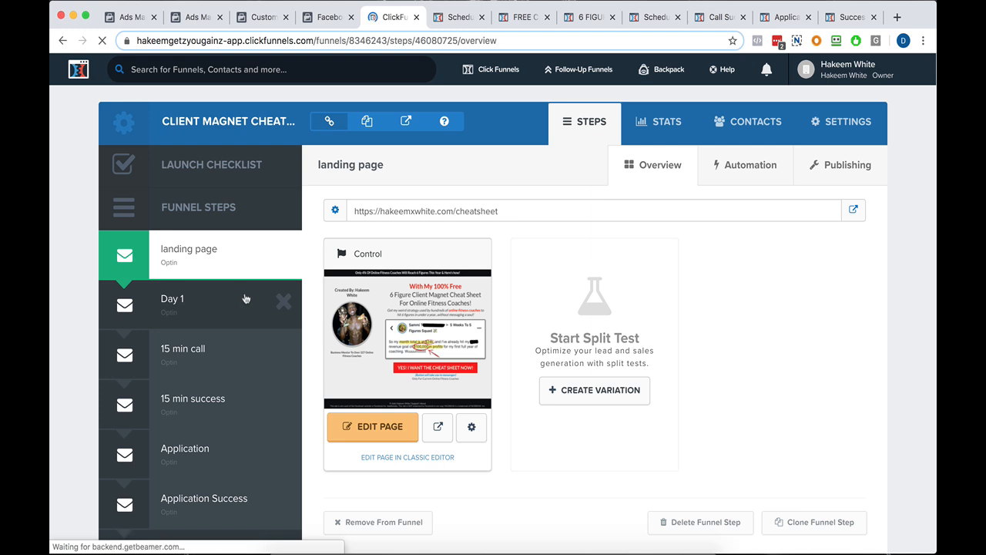
{"action": "left_click", "coordinate": [231, 301]}
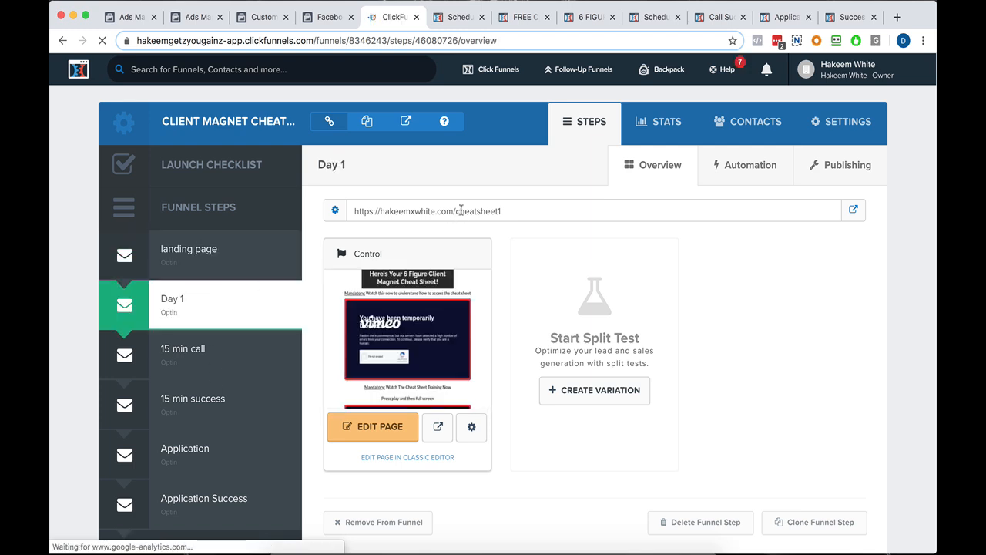
{"action": "double_click", "coordinate": [468, 210]}
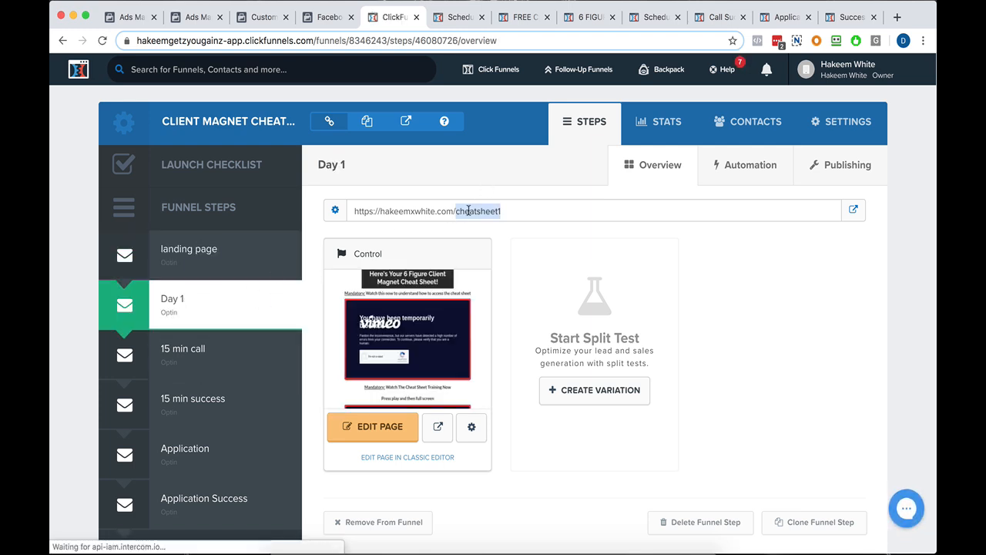
{"action": "triple_click", "coordinate": [468, 211]}
{"action": "right_click", "coordinate": [474, 209]}
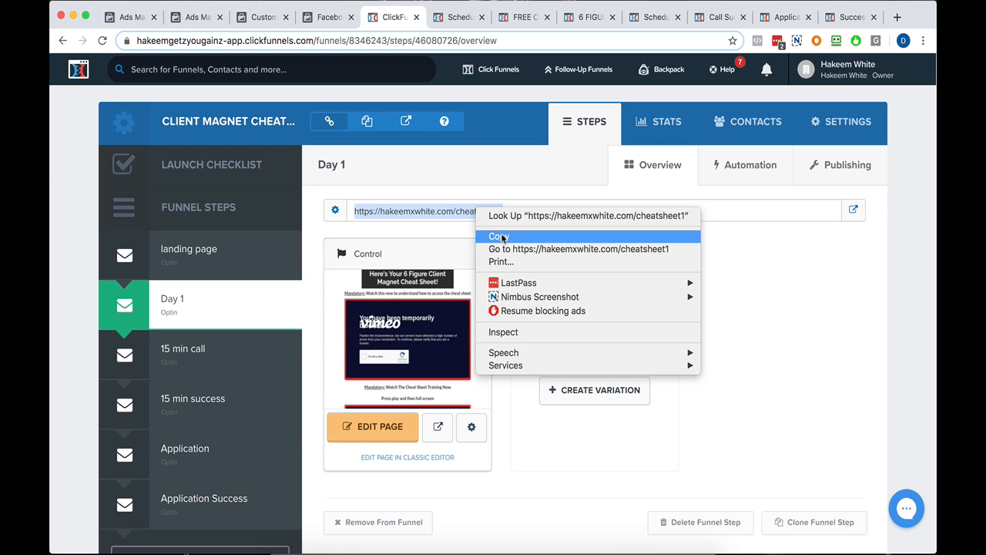
{"action": "left_click", "coordinate": [499, 236]}
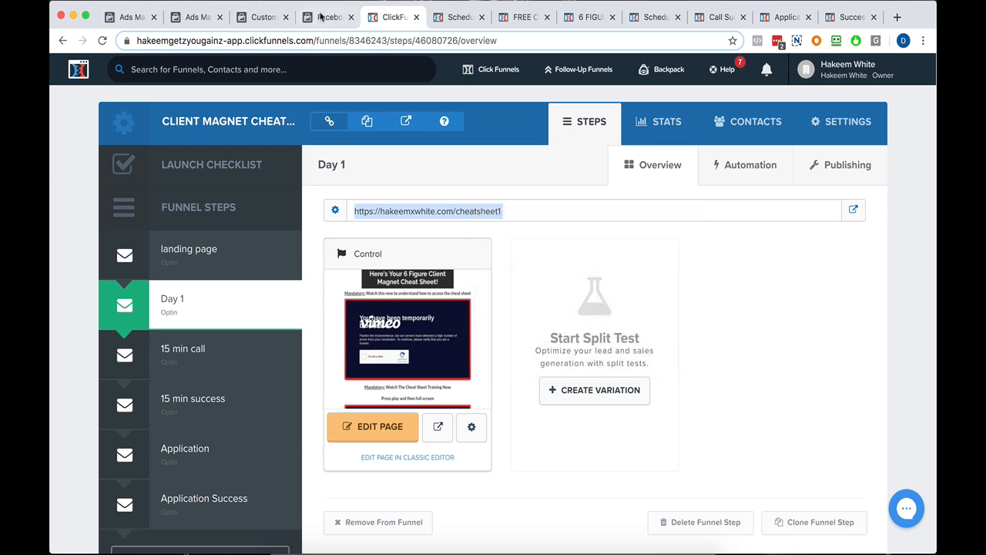
Close the pixel code installation page, switch to the Custom Conversions page in Events Manager and view its tools menu.
{"action": "left_click", "coordinate": [324, 17]}
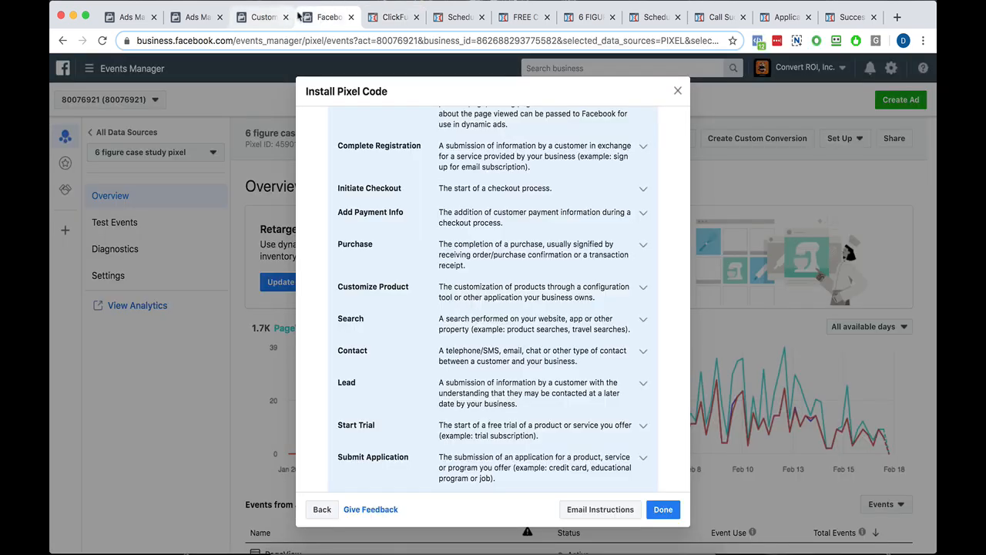
{"action": "left_click", "coordinate": [351, 17]}
{"action": "left_click", "coordinate": [264, 17]}
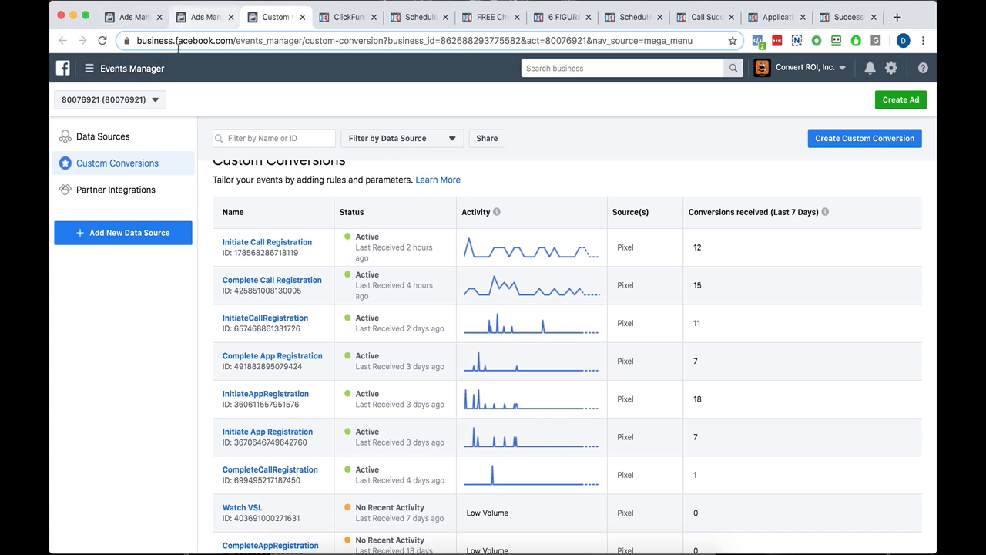
{"action": "left_click", "coordinate": [124, 69]}
{"action": "left_click", "coordinate": [146, 410]}
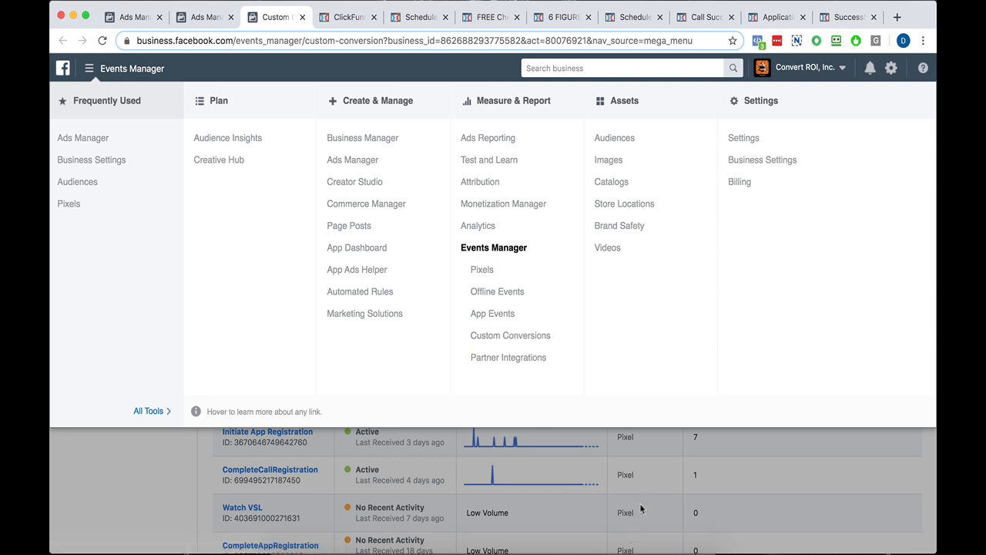
{"action": "left_click", "coordinate": [641, 474]}
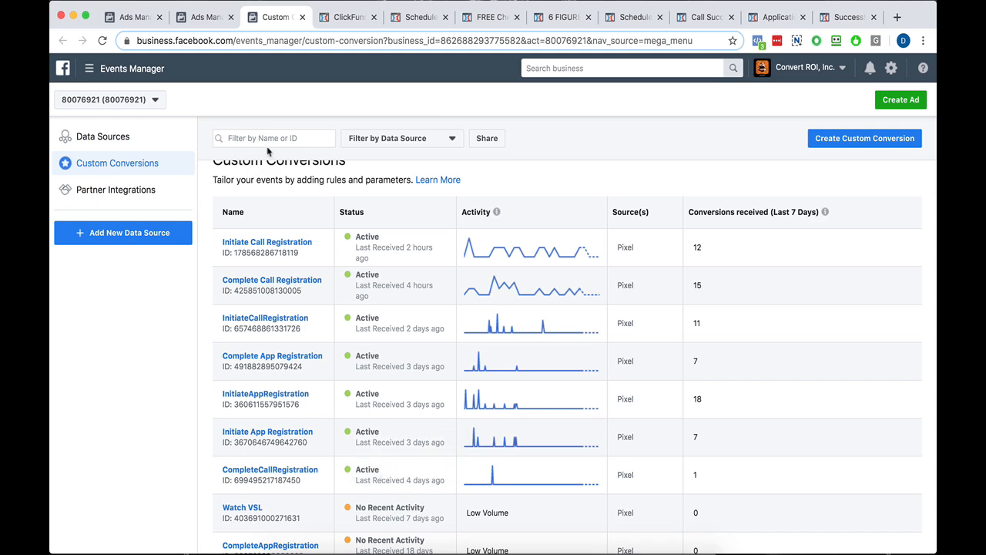
Start a custom conversion for all URL traffic with a rule that the URL contains the Day 1 page's copied cheatsheet1 address.
{"action": "left_click", "coordinate": [865, 141]}
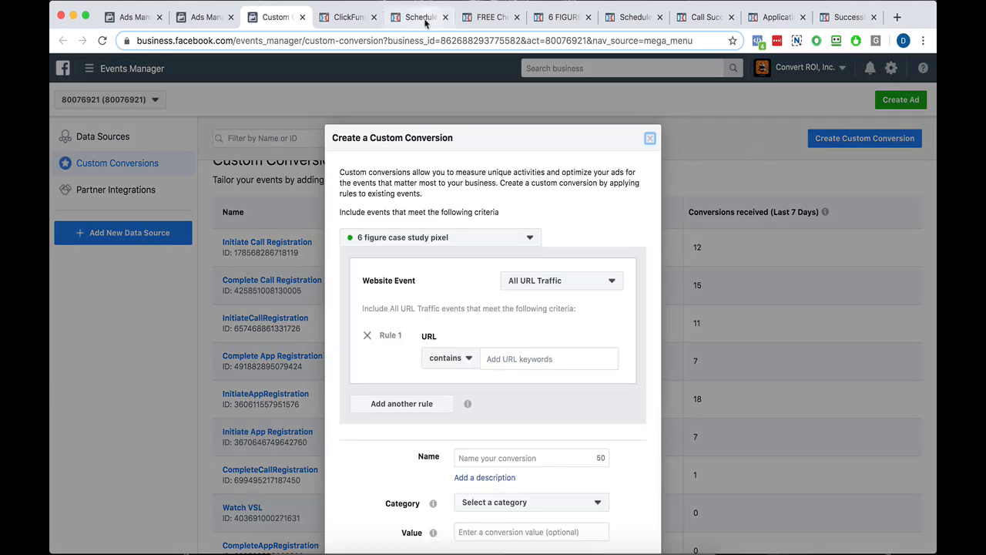
{"action": "left_click", "coordinate": [334, 18]}
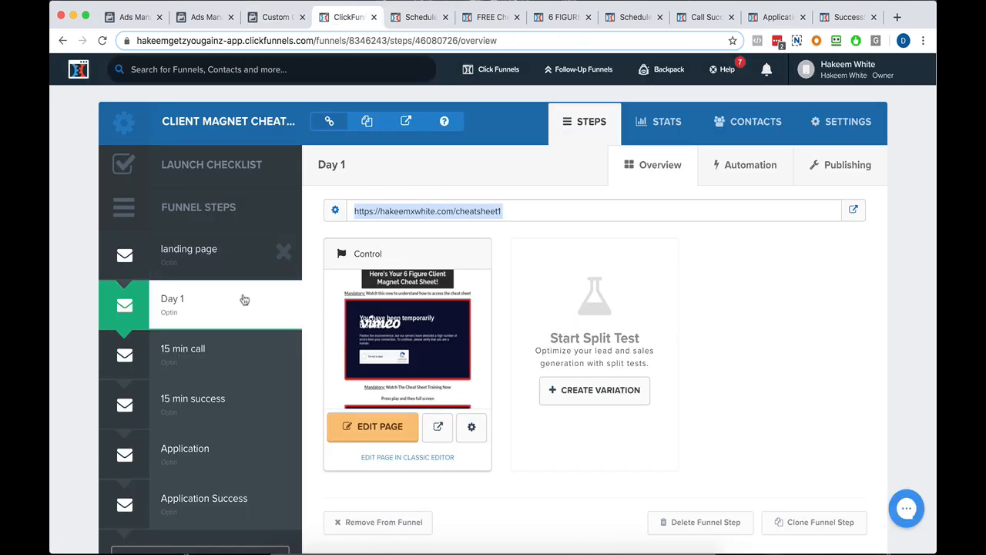
{"action": "right_click", "coordinate": [459, 202]}
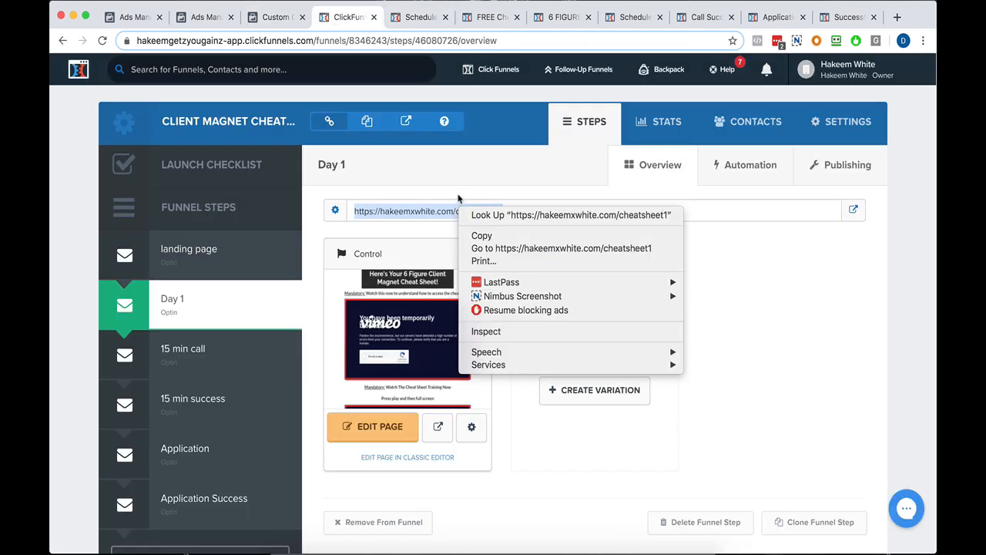
{"action": "left_click", "coordinate": [493, 236]}
{"action": "left_click", "coordinate": [264, 18]}
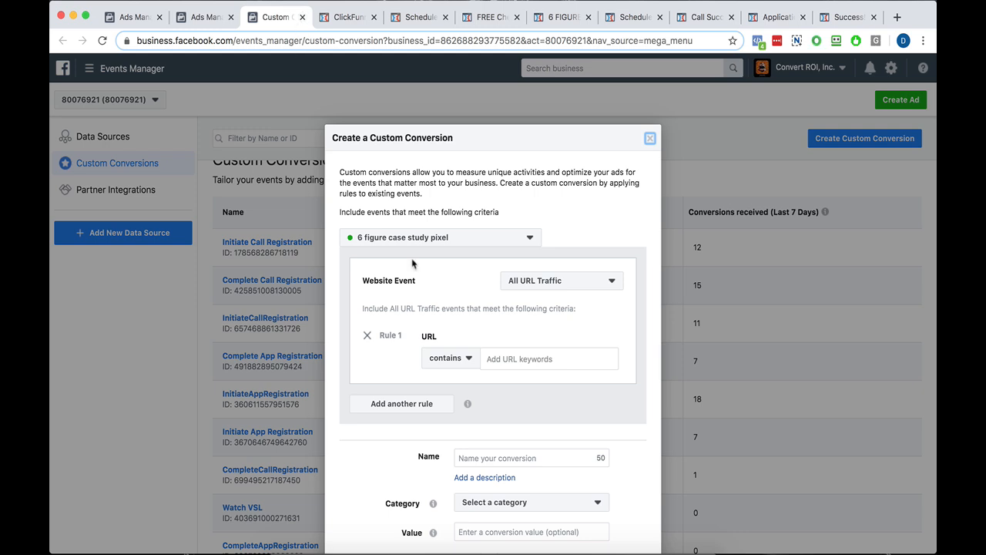
{"action": "left_click", "coordinate": [502, 327]}
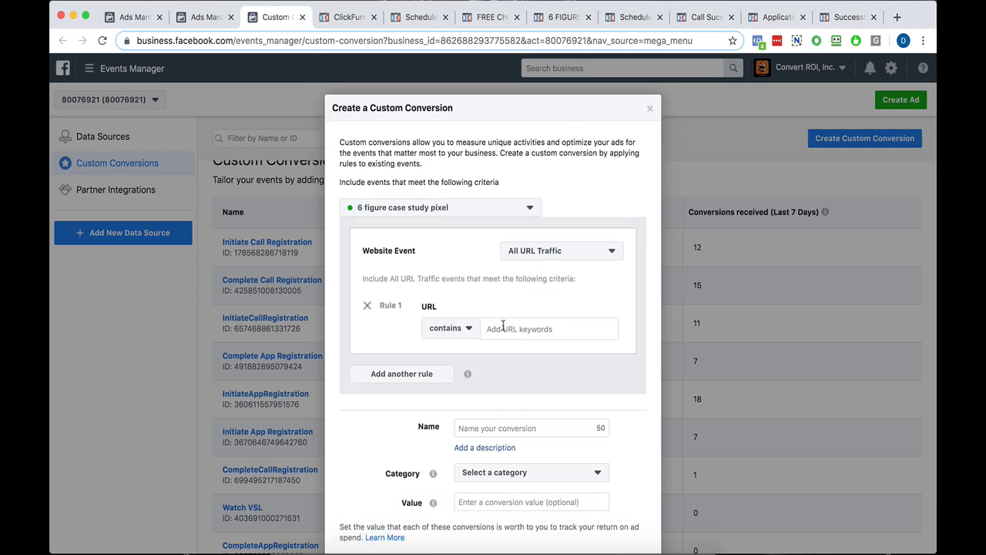
{"action": "key", "text": "super+v"}
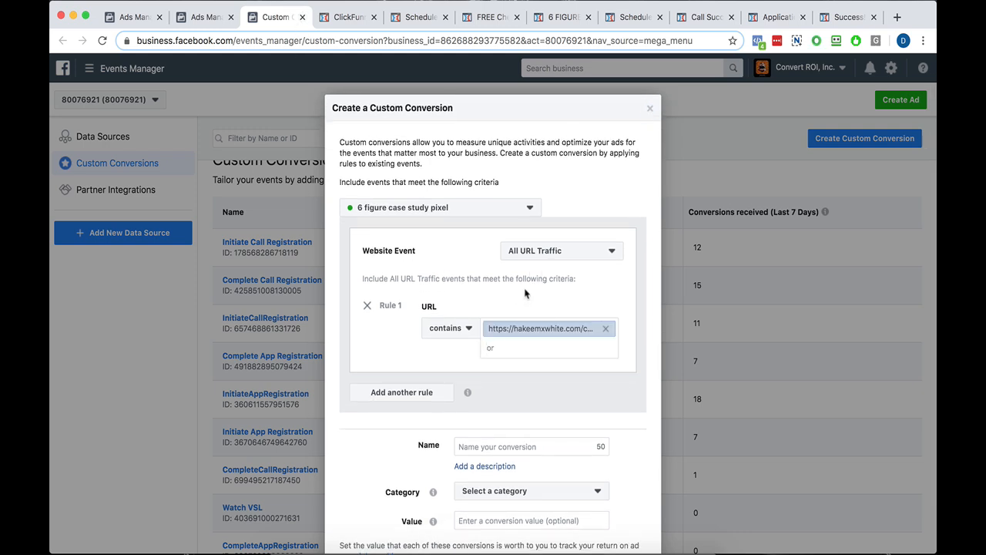
Name the custom conversion Lead, assign it the Lead category and cancel its creation.
{"action": "scroll", "coordinate": [523, 308], "scroll_direction": "down", "scroll_amount": 2}
{"action": "left_click", "coordinate": [491, 366]}
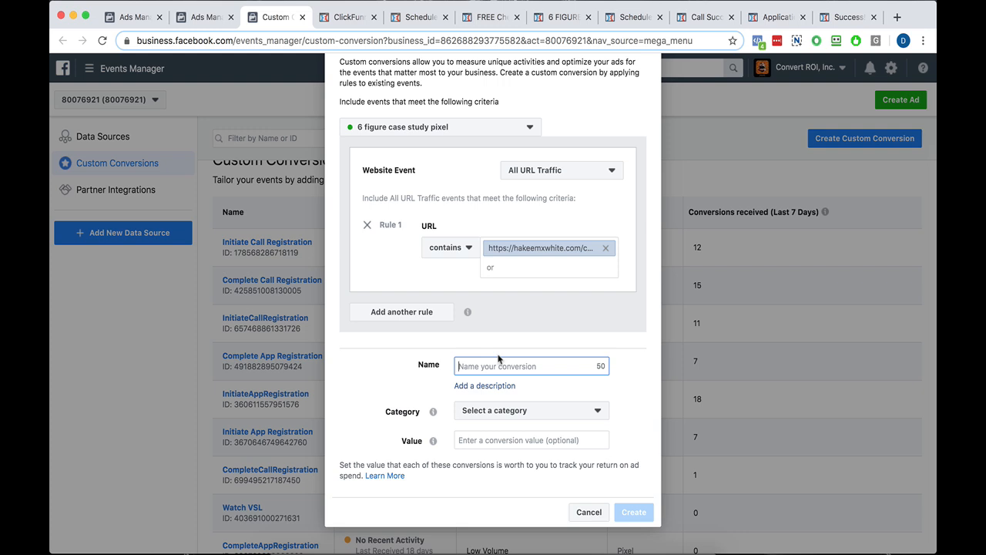
{"action": "type", "text": "Lead"}
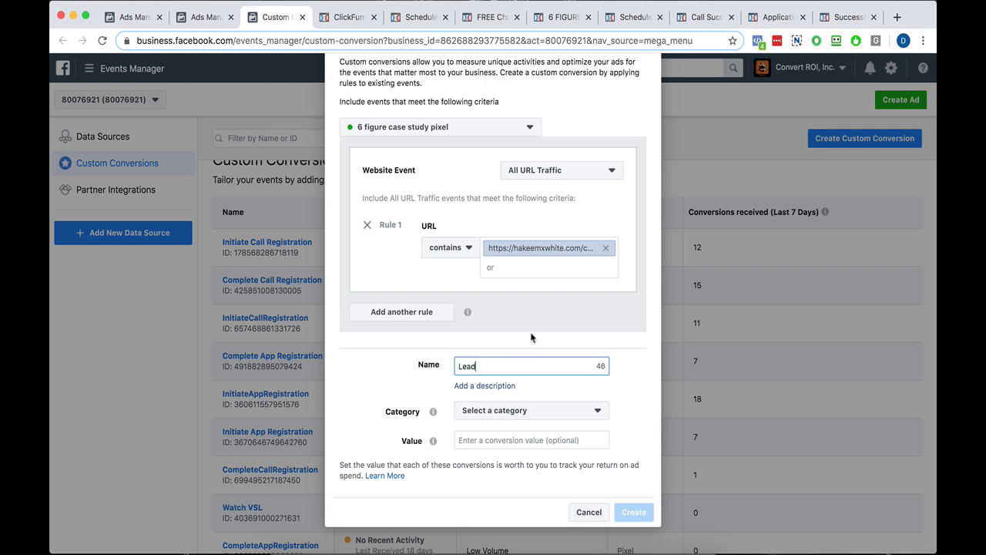
{"action": "left_click", "coordinate": [511, 410]}
{"action": "scroll", "coordinate": [501, 308], "scroll_direction": "down", "scroll_amount": 3}
{"action": "scroll", "coordinate": [500, 308], "scroll_direction": "down", "scroll_amount": 1}
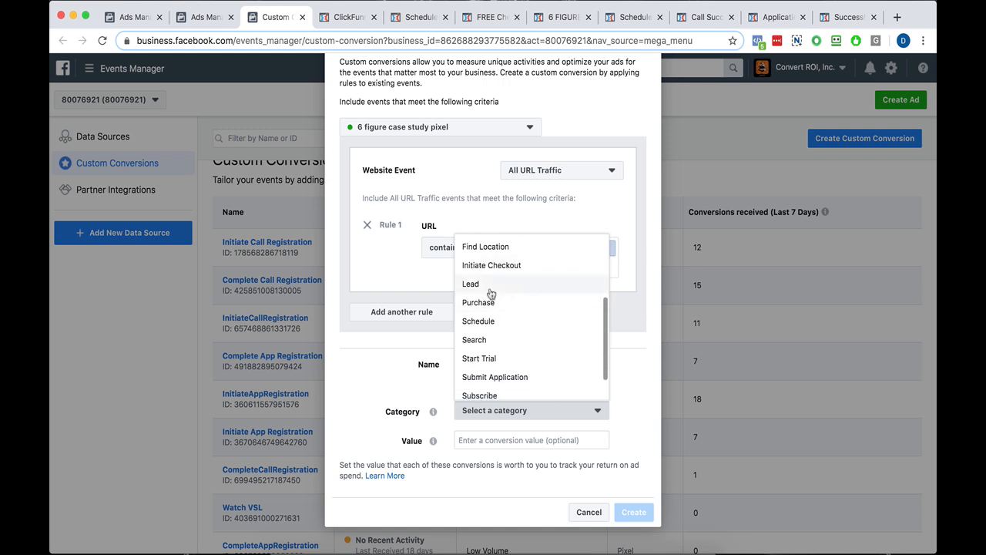
{"action": "left_click", "coordinate": [491, 286]}
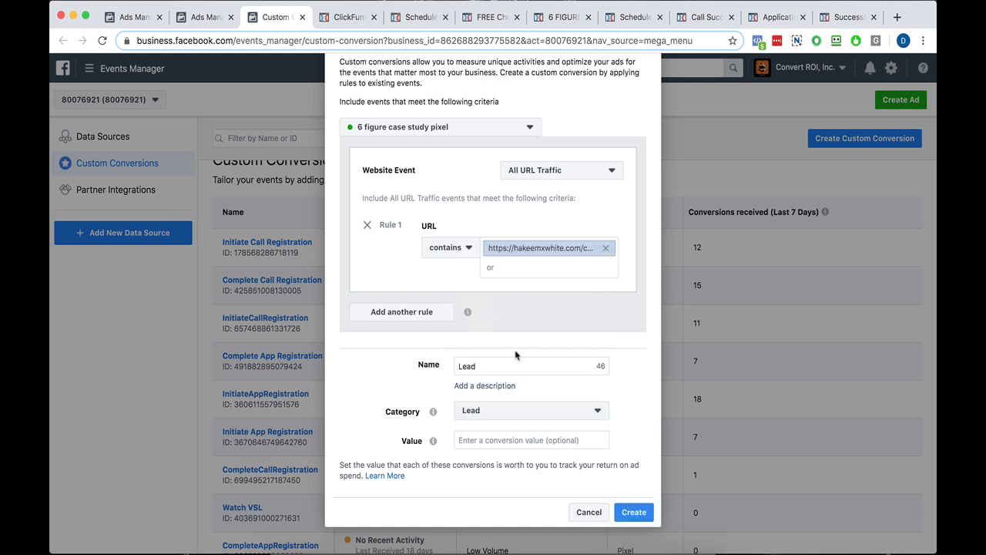
{"action": "left_click", "coordinate": [587, 512]}
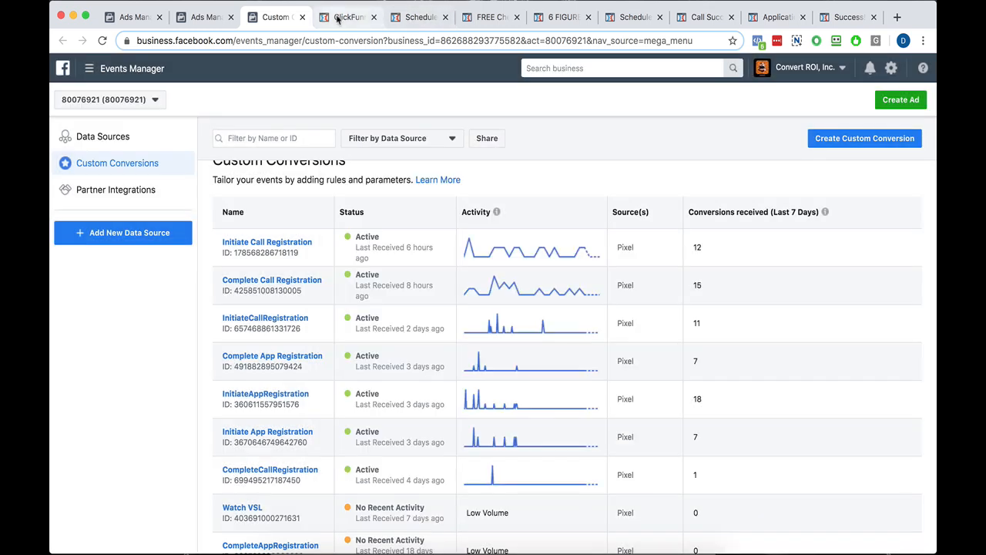
Open the live Day 1 cheat sheet page from the ClickFunnels funnel, view it and close it.
{"action": "left_click", "coordinate": [343, 17]}
{"action": "left_click", "coordinate": [432, 214]}
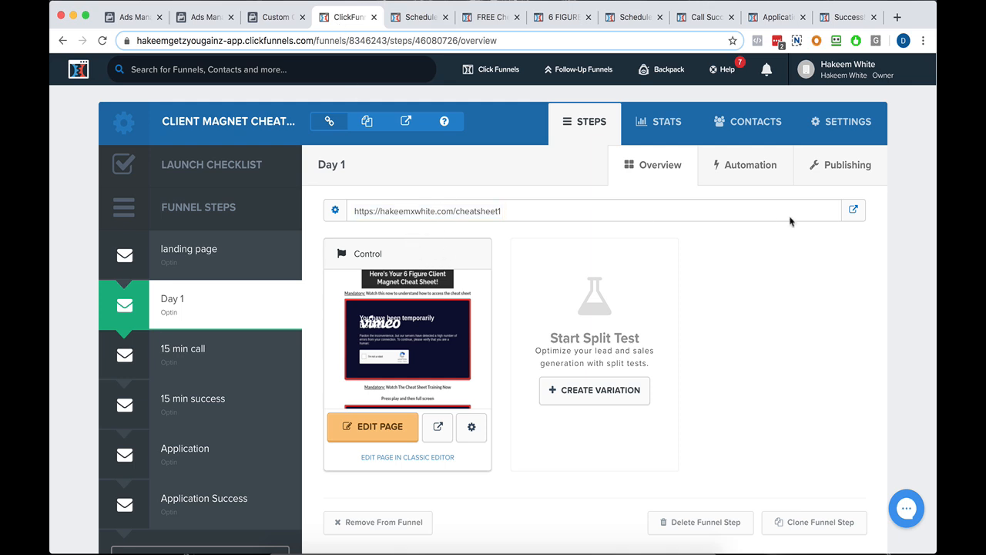
{"action": "left_click", "coordinate": [854, 212]}
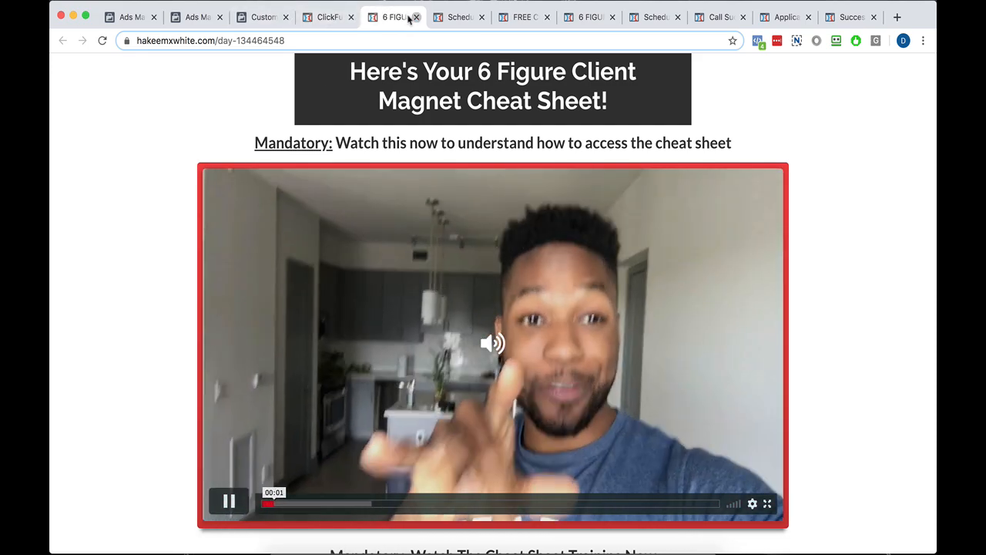
{"action": "left_click", "coordinate": [416, 17]}
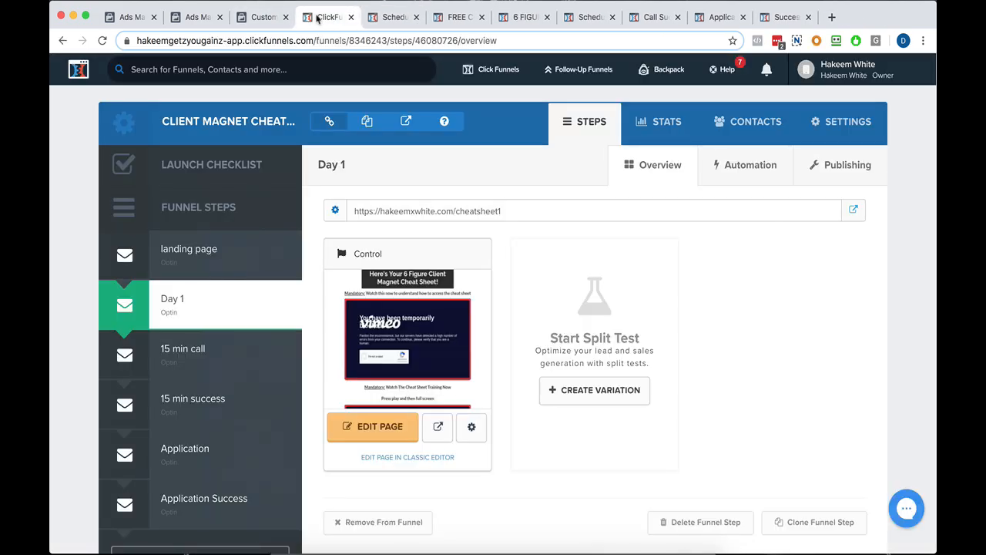
Return to Events Manager and look through the names and activity of the existing custom conversions.
{"action": "left_click", "coordinate": [262, 17]}
{"action": "scroll", "coordinate": [373, 270], "scroll_direction": "down", "scroll_amount": 2}
{"action": "scroll", "coordinate": [373, 271], "scroll_direction": "down", "scroll_amount": 4}
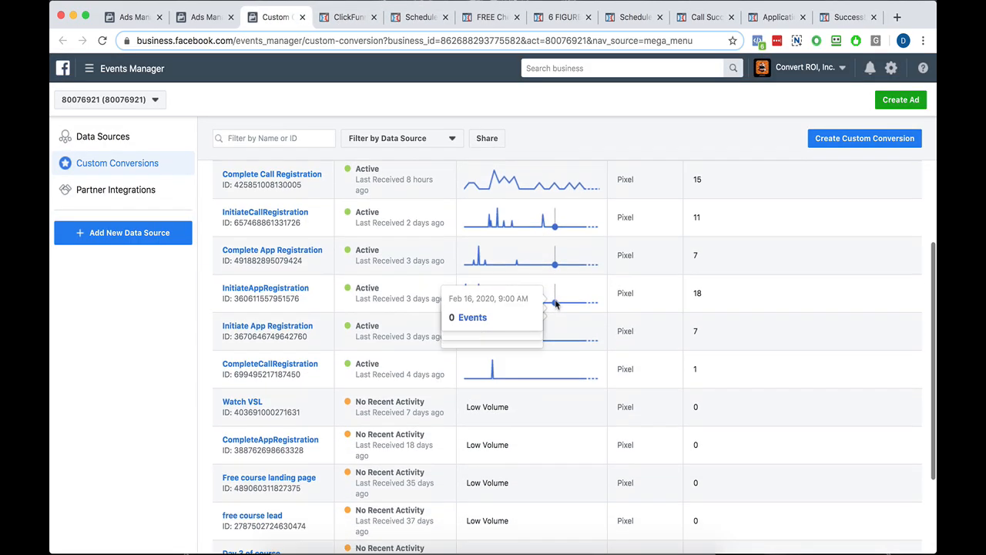
{"action": "scroll", "coordinate": [372, 243], "scroll_direction": "up", "scroll_amount": 5}
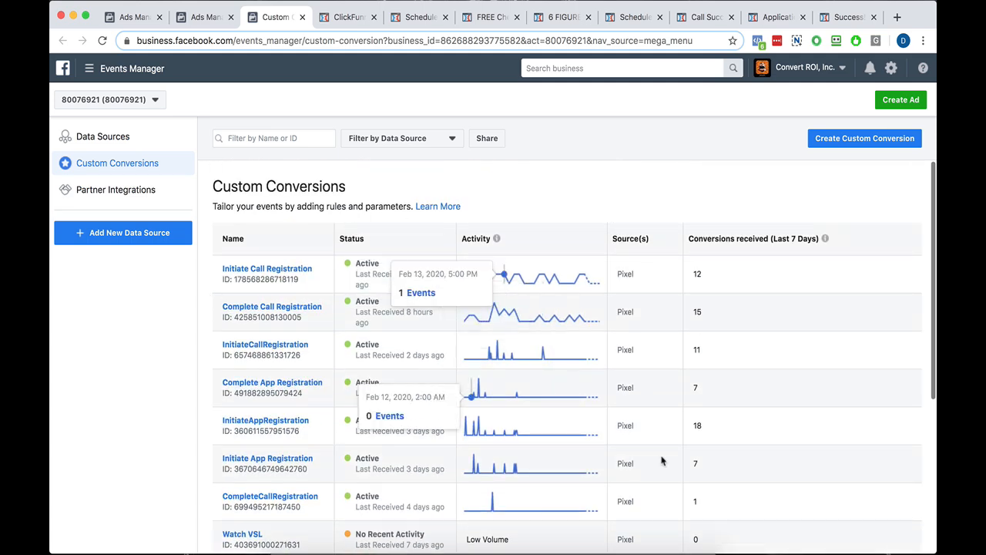
View the live scheduler page, copy the 15 min call step's URL from the funnel and return to the Custom Conversions list.
{"action": "left_click", "coordinate": [402, 15]}
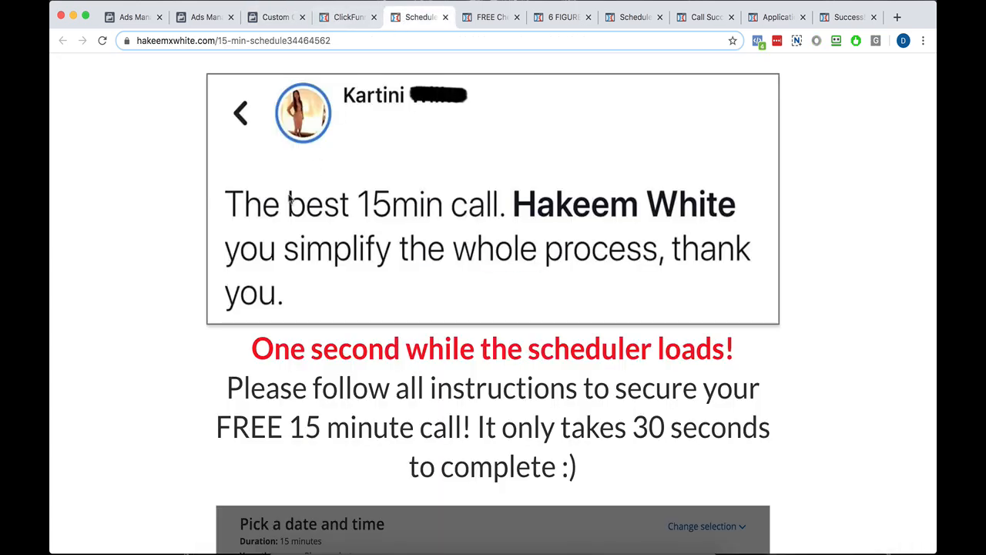
{"action": "left_click", "coordinate": [343, 16]}
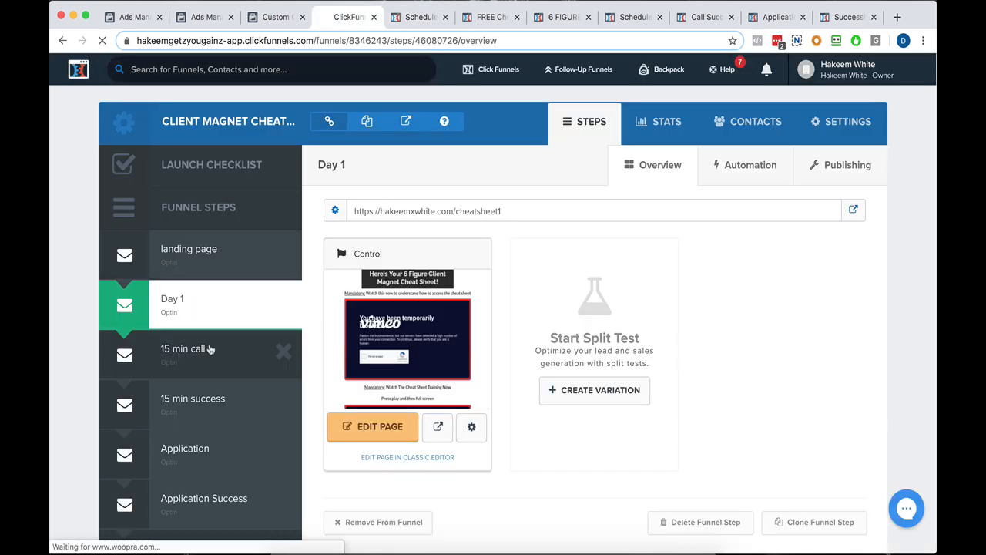
{"action": "triple_click", "coordinate": [474, 215]}
{"action": "right_click", "coordinate": [462, 210]}
{"action": "left_click", "coordinate": [480, 239]}
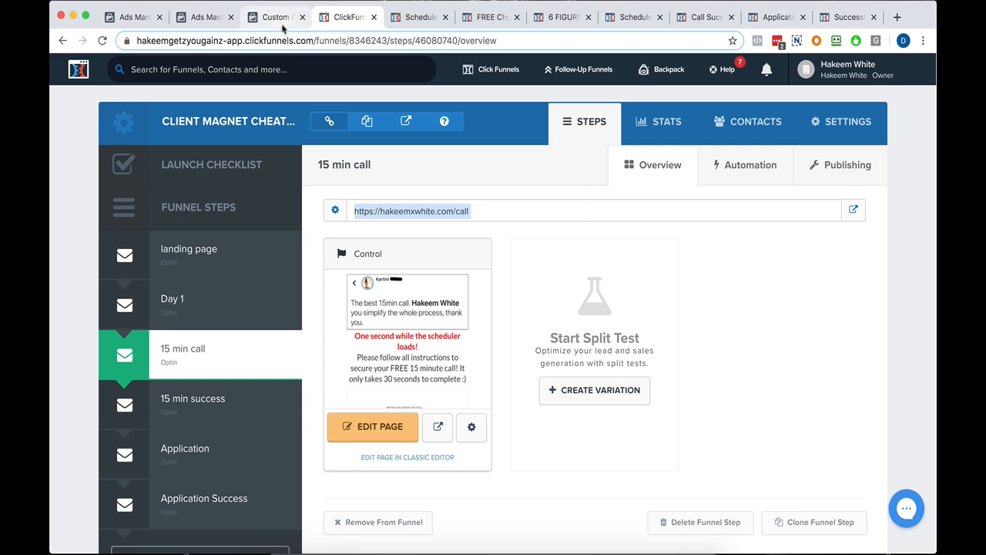
{"action": "left_click", "coordinate": [282, 23]}
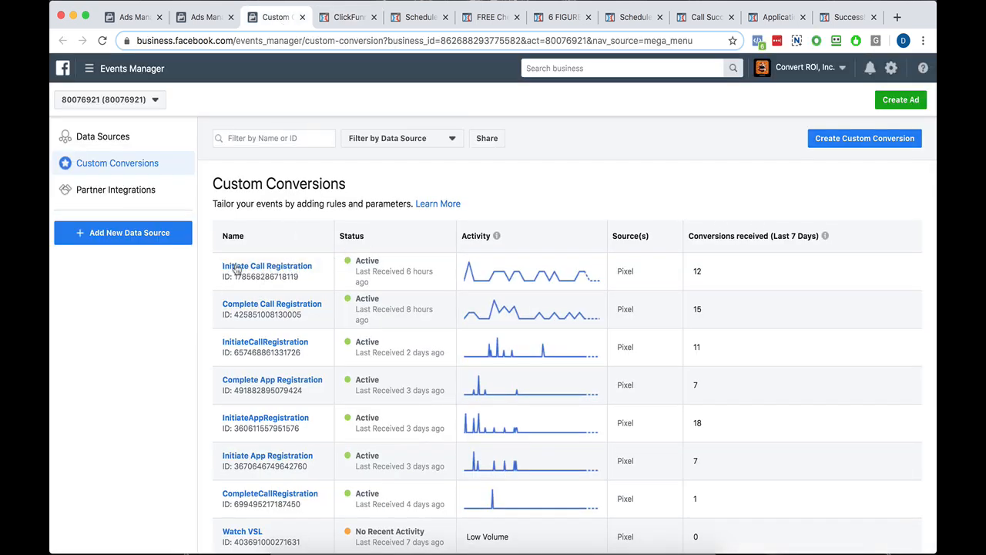
Open the overview of the first Initiate Call Registration custom conversion, examine its category and URL rule, and close it.
{"action": "left_click", "coordinate": [265, 270]}
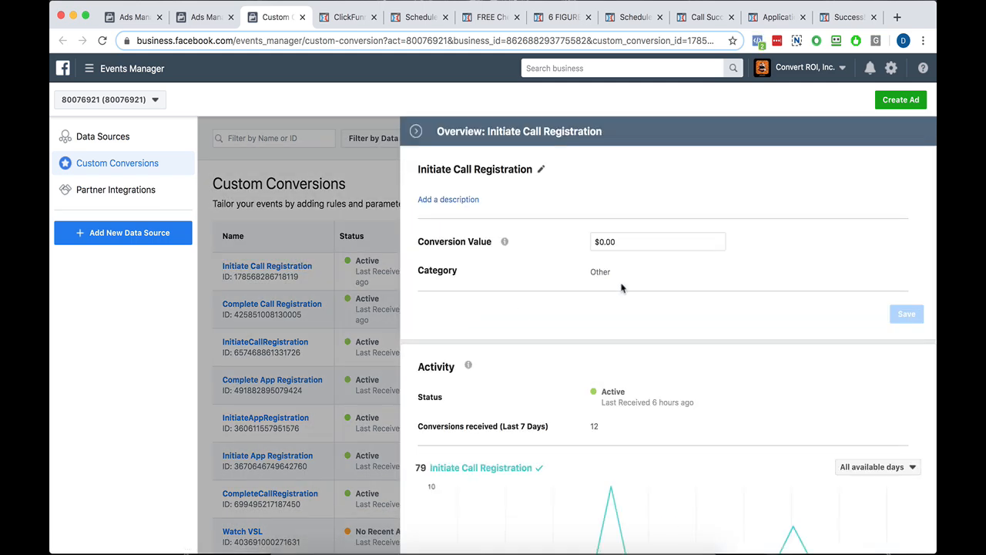
{"action": "scroll", "coordinate": [648, 323], "scroll_direction": "down", "scroll_amount": 3}
{"action": "scroll", "coordinate": [660, 350], "scroll_direction": "down", "scroll_amount": 3}
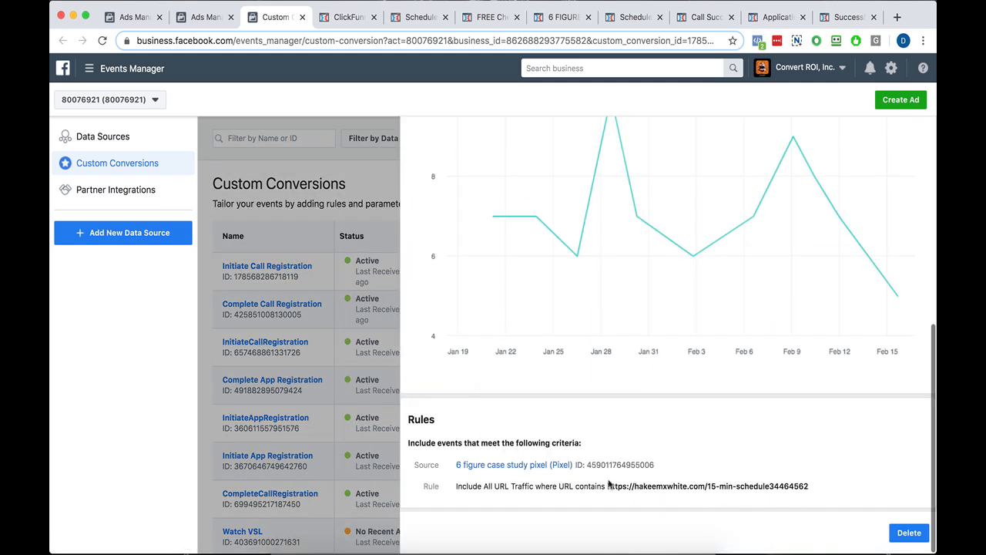
{"action": "scroll", "coordinate": [626, 409], "scroll_direction": "up", "scroll_amount": 6}
{"action": "left_click", "coordinate": [416, 132]}
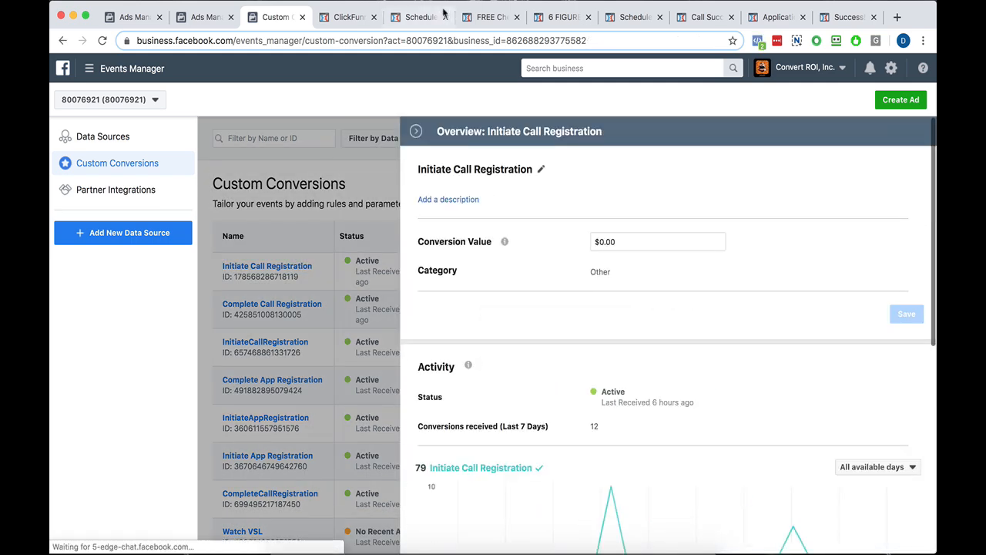
Open the live page of the 15 min call funnel step from ClickFunnels and copy its full URL.
{"action": "left_click", "coordinate": [420, 21]}
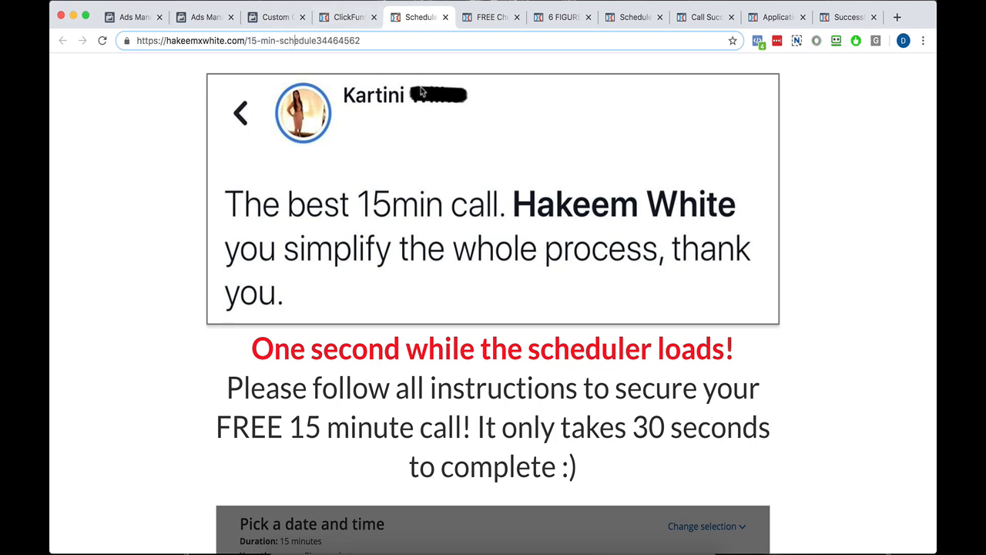
{"action": "triple_click", "coordinate": [328, 41]}
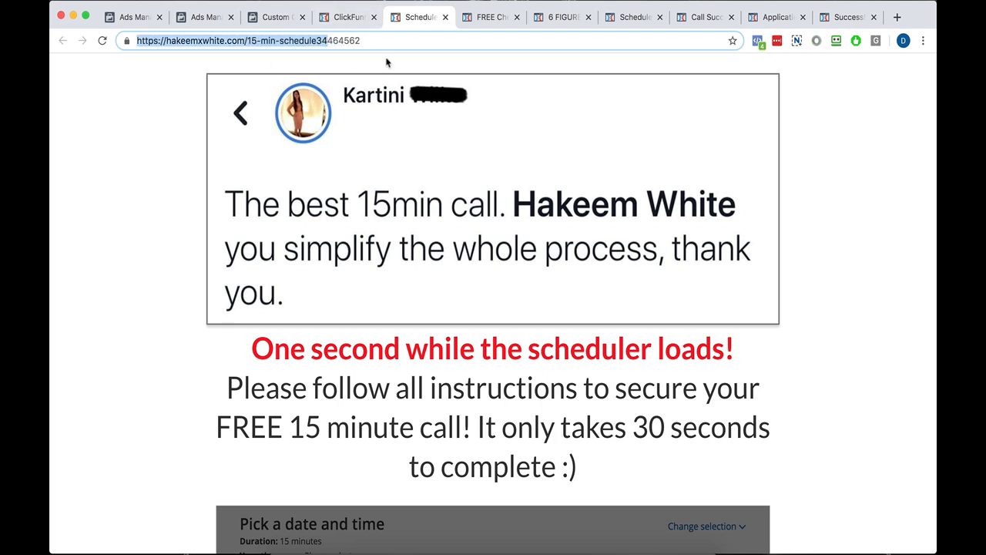
{"action": "left_click_drag", "start_coordinate": [300, 44], "coordinate": [299, 42]}
{"action": "left_click", "coordinate": [344, 15]}
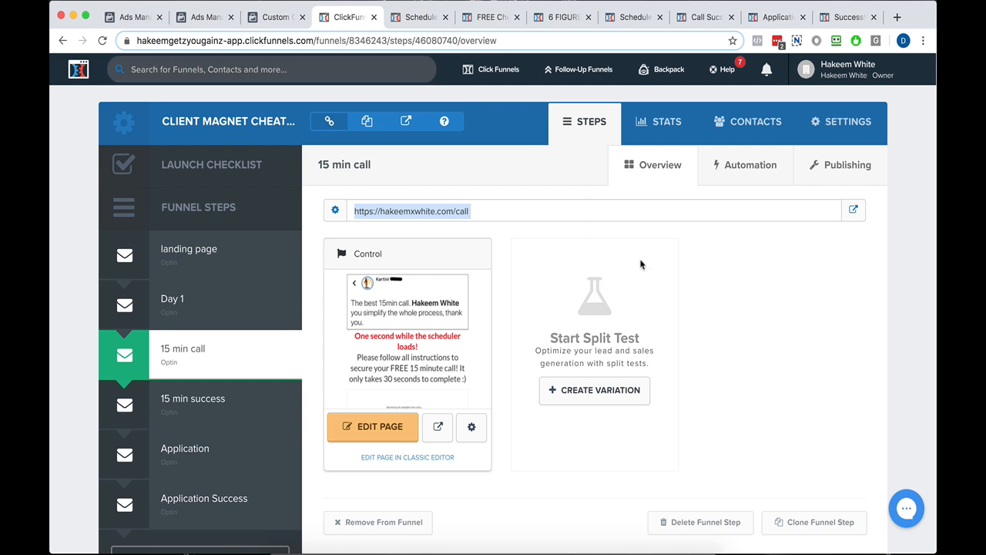
{"action": "left_click", "coordinate": [852, 214]}
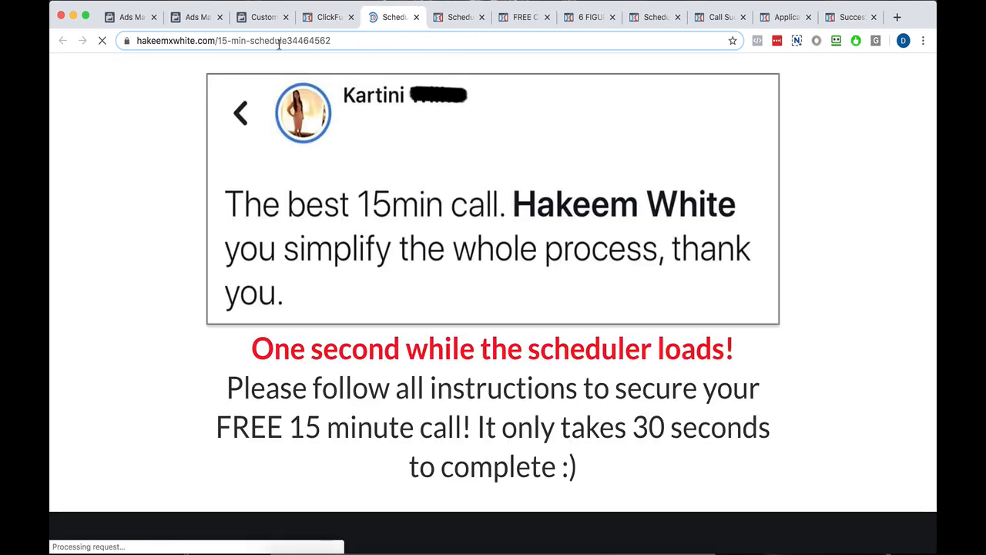
{"action": "left_click", "coordinate": [277, 40]}
{"action": "left_click", "coordinate": [278, 40]}
{"action": "left_click", "coordinate": [316, 41]}
{"action": "triple_click", "coordinate": [315, 41]}
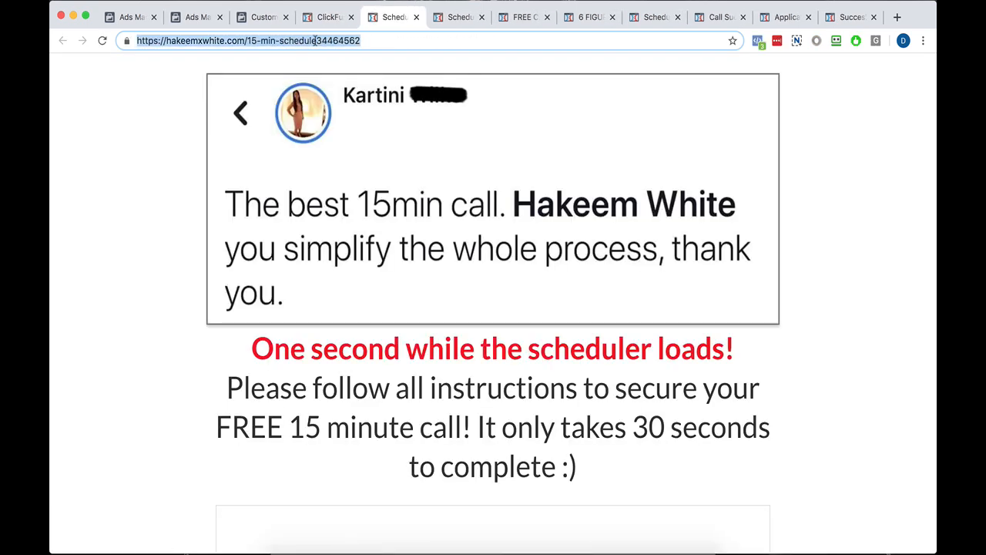
{"action": "right_click", "coordinate": [315, 41]}
{"action": "left_click", "coordinate": [339, 103]}
Fill in a new custom conversion in Events Manager with the copied URL, the name Initiate Call Registration and the category Other.
{"action": "left_click", "coordinate": [272, 18]}
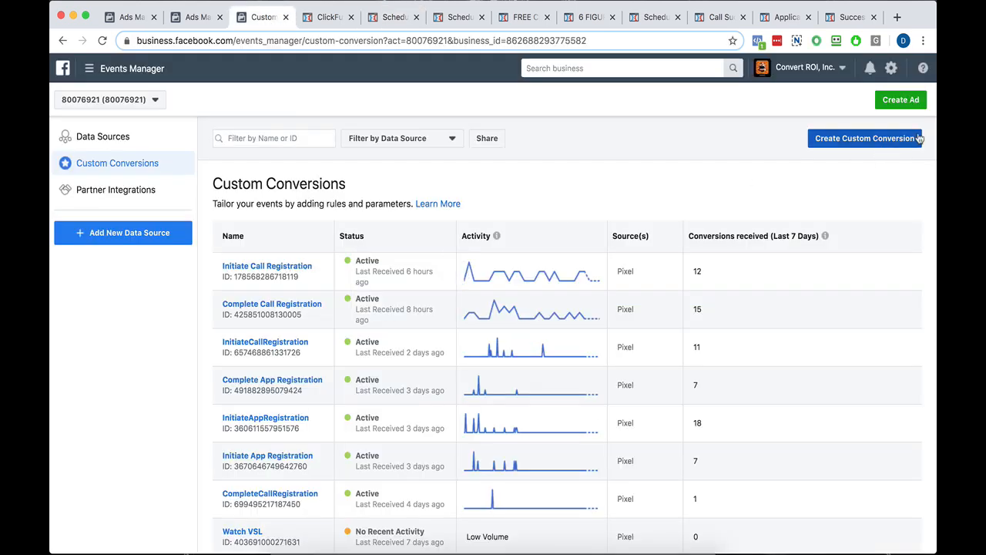
{"action": "left_click", "coordinate": [854, 138]}
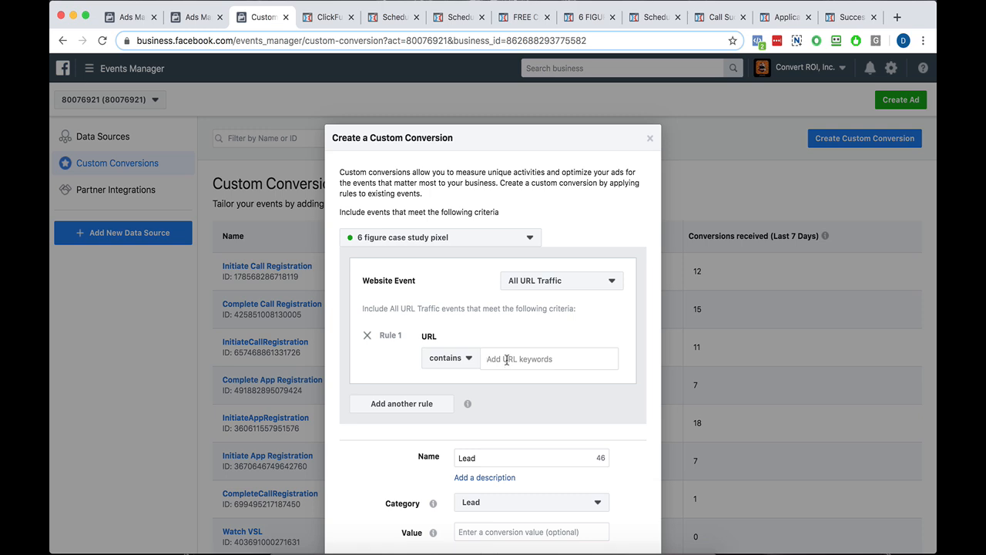
{"action": "left_click", "coordinate": [507, 359]}
{"action": "key", "text": "ctrl+v"}
{"action": "scroll", "coordinate": [484, 331], "scroll_direction": "down", "scroll_amount": 3}
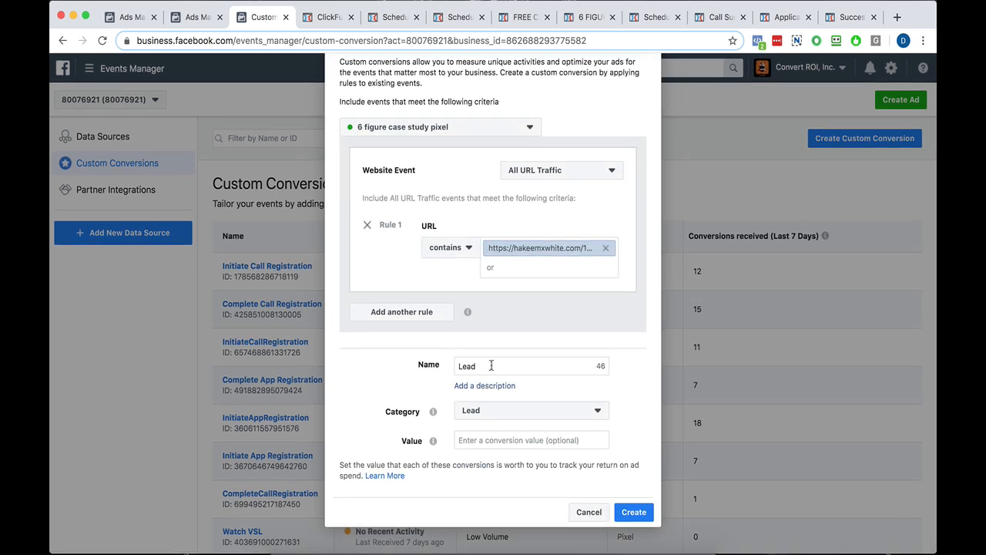
{"action": "double_click", "coordinate": [490, 366]}
{"action": "left_click", "coordinate": [491, 413]}
{"action": "scroll", "coordinate": [497, 339], "scroll_direction": "down", "scroll_amount": 3}
{"action": "left_click", "coordinate": [506, 392]}
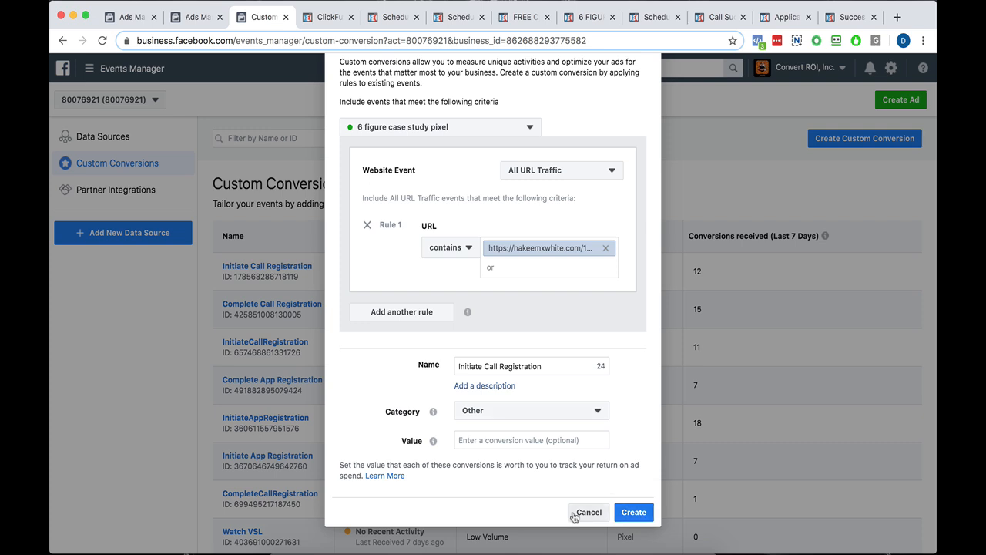
Reopen the live 15 min call page from the funnel, check its events in Facebook Pixel Helper and close the page.
{"action": "left_click", "coordinate": [373, 17]}
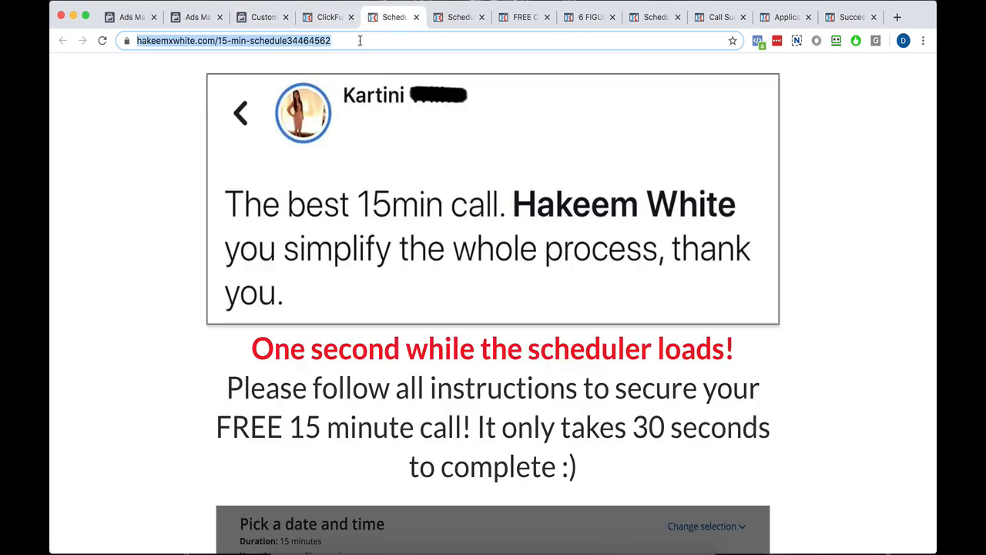
{"action": "type", "text": "."}
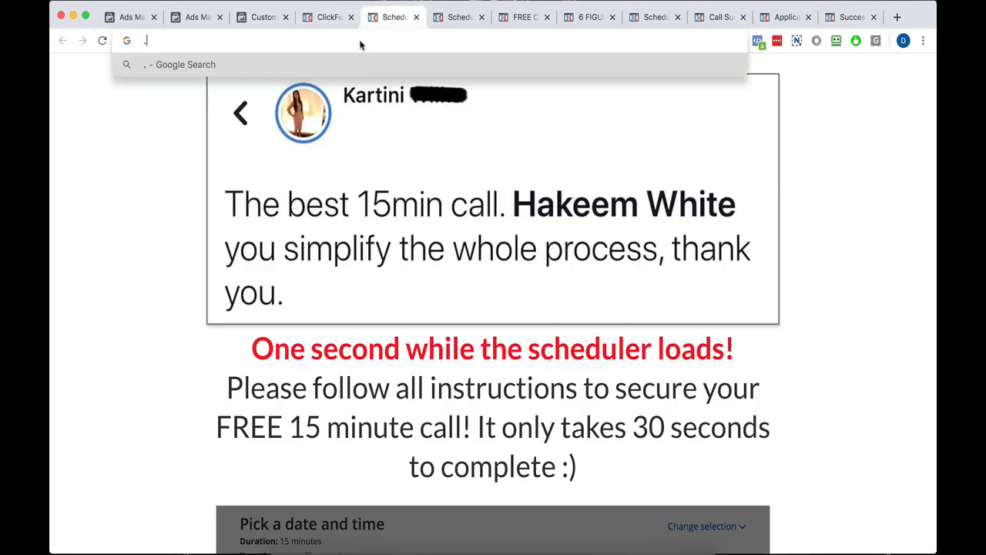
{"action": "key", "text": "Escape"}
{"action": "left_click", "coordinate": [414, 17]}
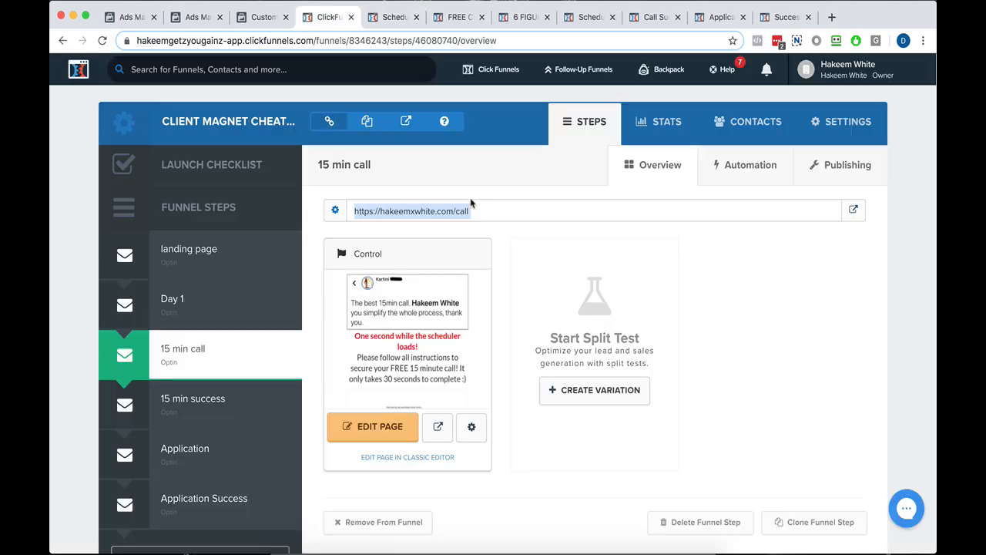
{"action": "left_click", "coordinate": [855, 210]}
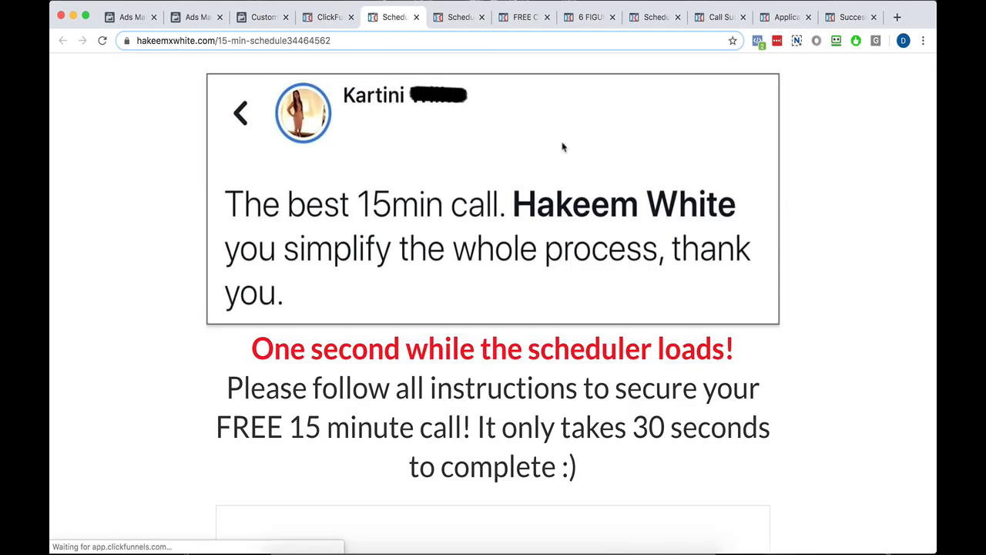
{"action": "left_click", "coordinate": [759, 43]}
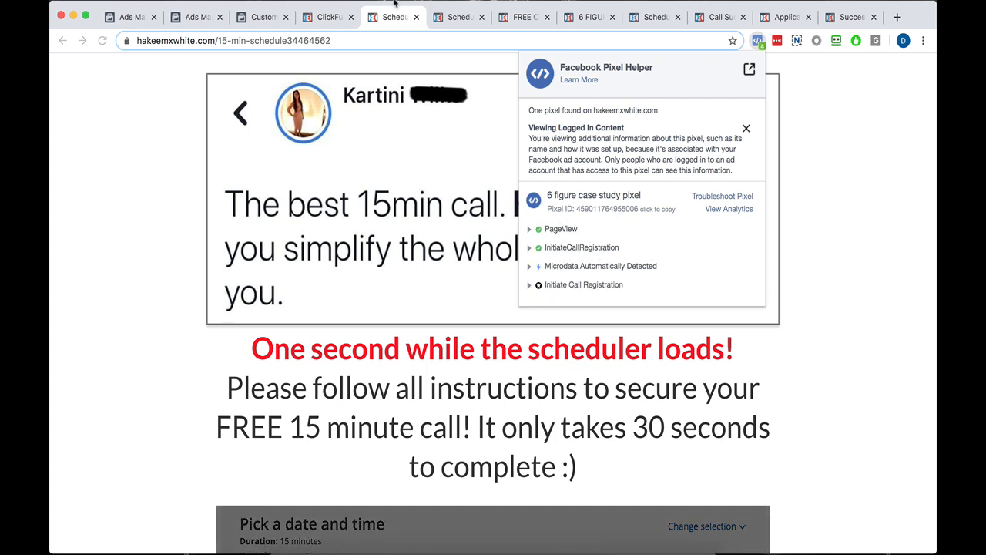
{"action": "left_click", "coordinate": [415, 17]}
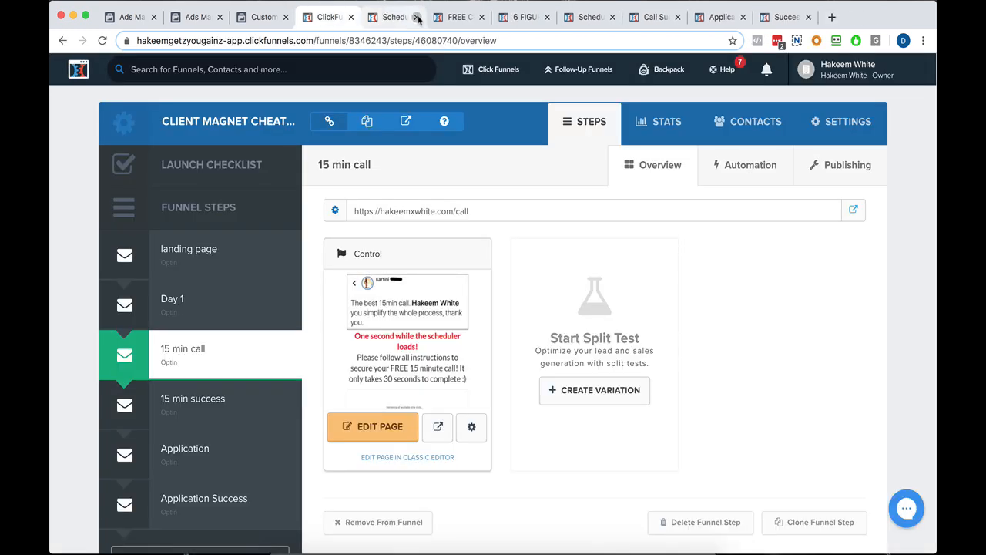
Close all remaining live funnel pages, keeping the Ads Manager, Custom Conversions and ClickFunnels pages open.
{"action": "left_click", "coordinate": [416, 17]}
{"action": "left_click", "coordinate": [416, 17]}
{"action": "left_click", "coordinate": [416, 17]}
{"action": "left_click", "coordinate": [416, 17]}
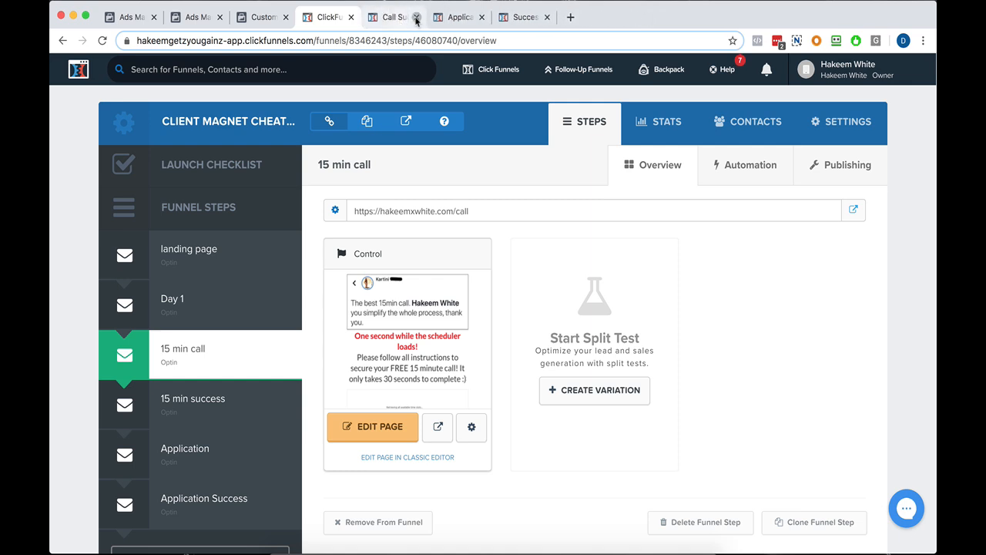
{"action": "left_click", "coordinate": [416, 17]}
{"action": "left_click", "coordinate": [416, 17]}
{"action": "left_click", "coordinate": [416, 17]}
Open the live page of the 15 min success funnel step and take its URL to the clipboard.
{"action": "left_click", "coordinate": [171, 400]}
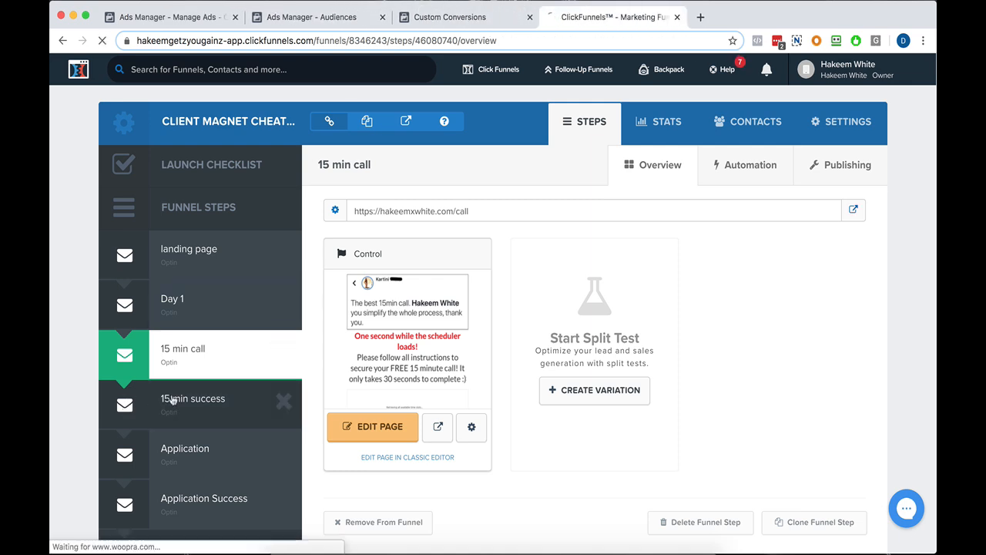
{"action": "left_click", "coordinate": [854, 211]}
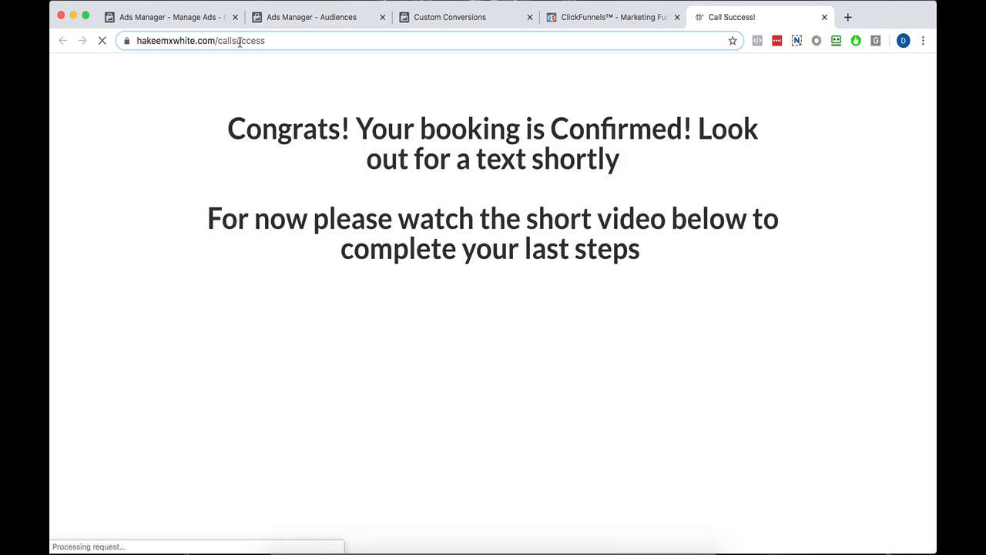
{"action": "right_click", "coordinate": [239, 42]}
{"action": "left_click", "coordinate": [271, 106]}
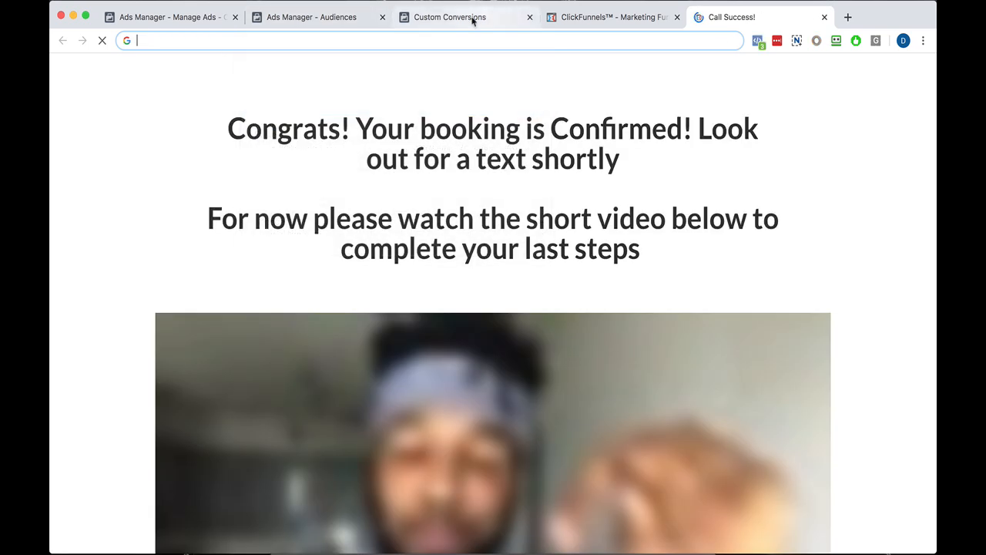
Cancel the pending custom conversion and fill in a new one with the call success URL, named Complete Call Registration.
{"action": "left_click", "coordinate": [473, 18]}
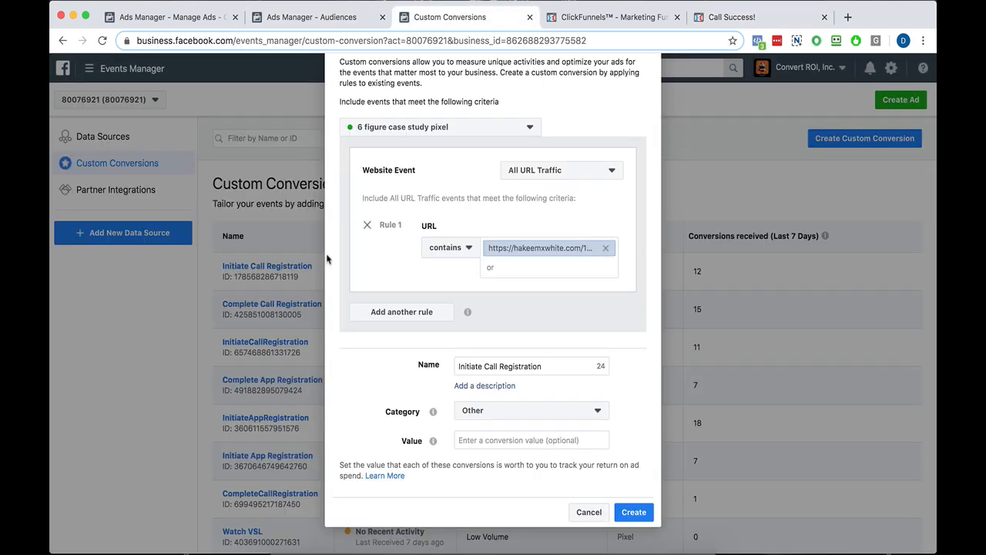
{"action": "left_click", "coordinate": [588, 511]}
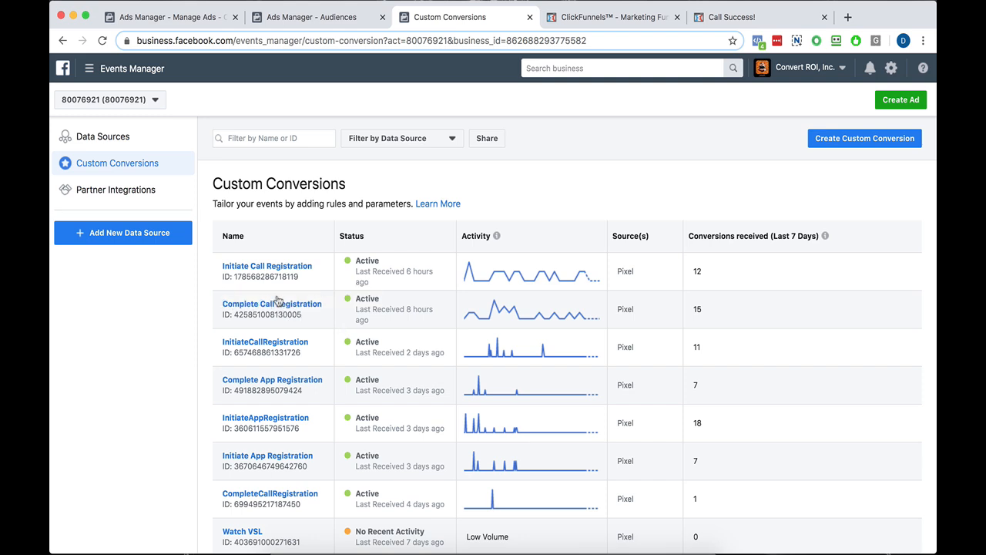
{"action": "left_click", "coordinate": [855, 142]}
{"action": "left_click", "coordinate": [565, 353]}
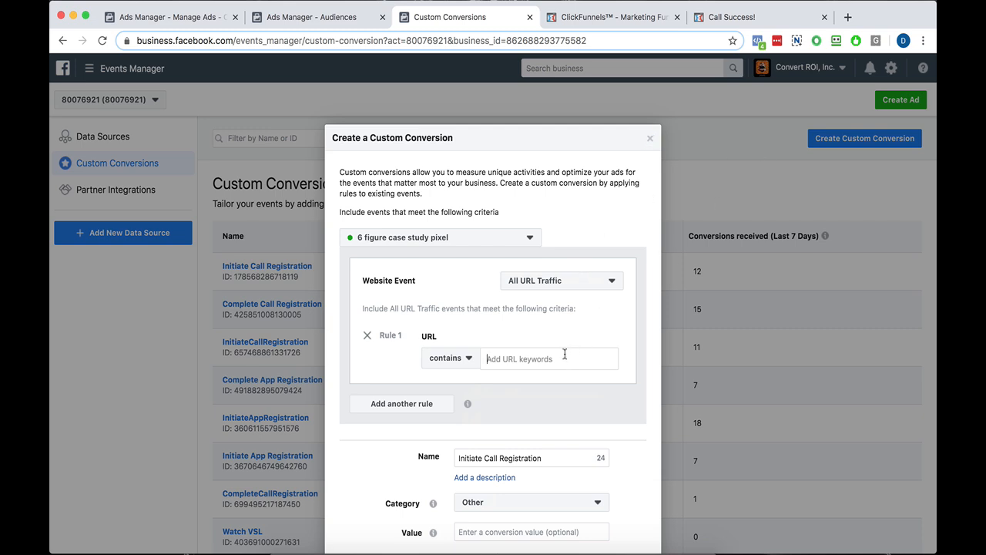
{"action": "key", "text": "super+v"}
{"action": "scroll", "coordinate": [536, 332], "scroll_direction": "down", "scroll_amount": 3}
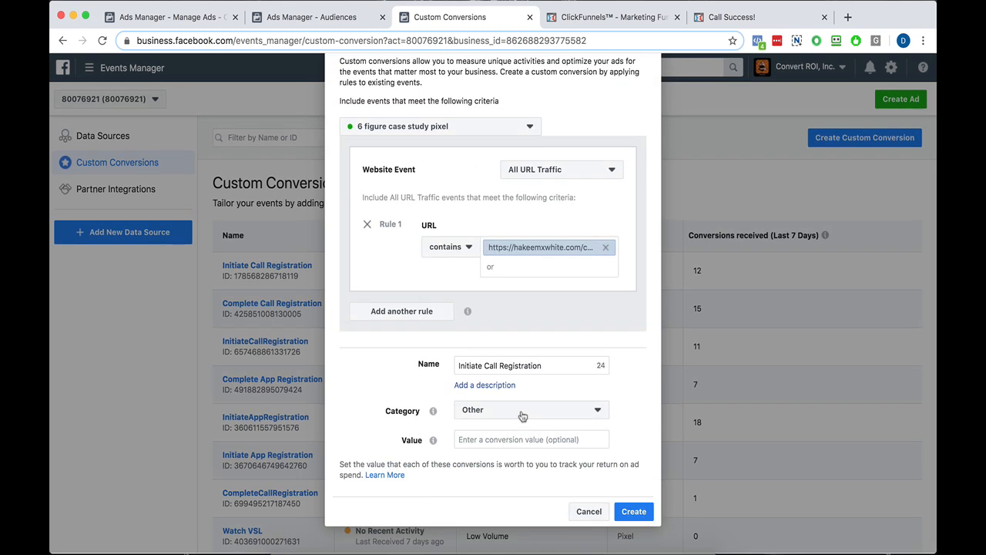
{"action": "double_click", "coordinate": [468, 367]}
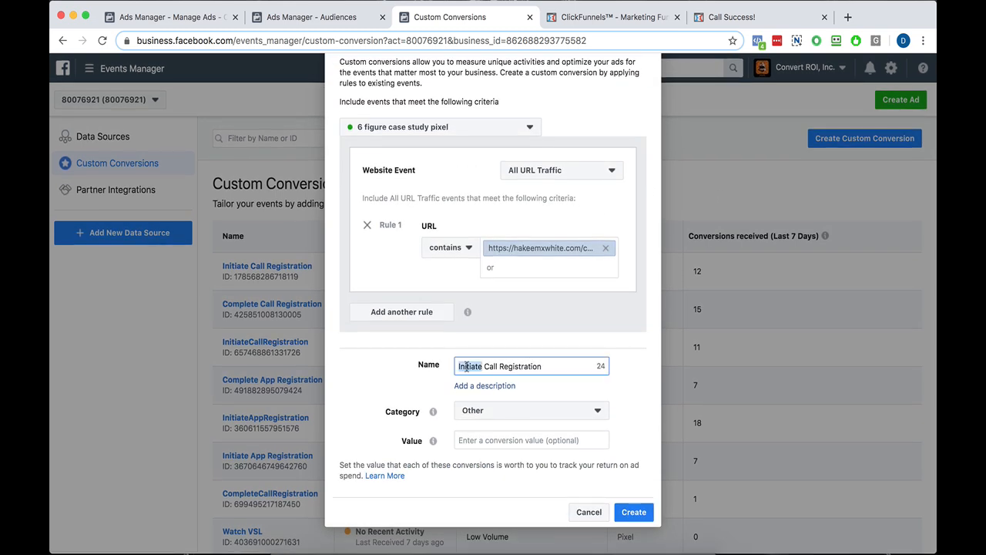
{"action": "type", "text": "Complete"}
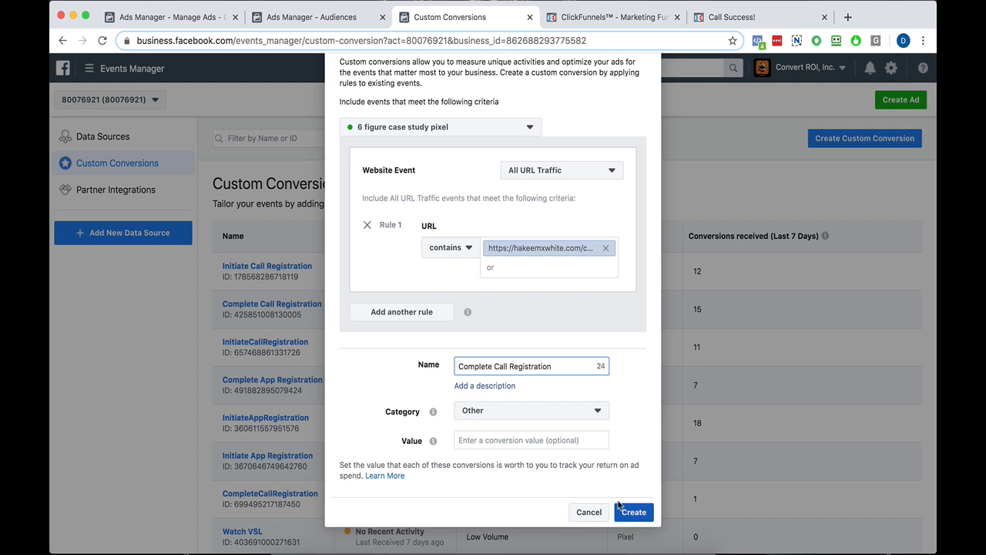
{"action": "left_click", "coordinate": [634, 512]}
Reopen the live 15 min success page from the funnel, check its events in Facebook Pixel Helper and close both success pages.
{"action": "left_click", "coordinate": [643, 19]}
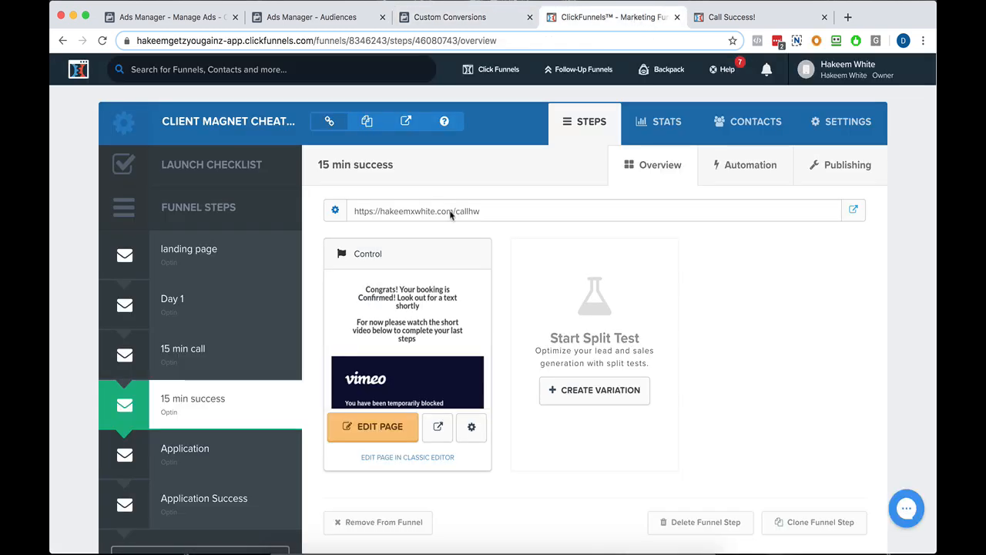
{"action": "left_click", "coordinate": [854, 210]}
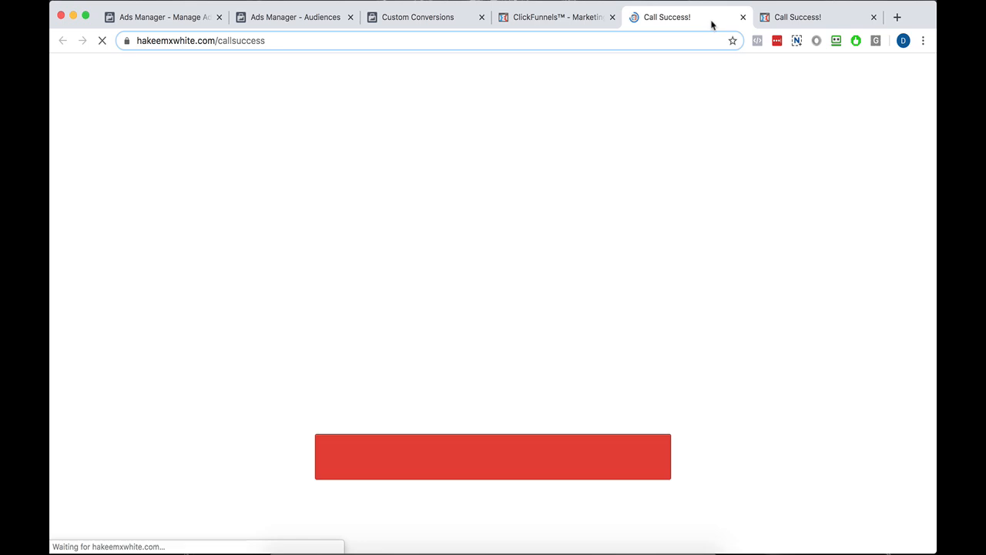
{"action": "left_click", "coordinate": [759, 42]}
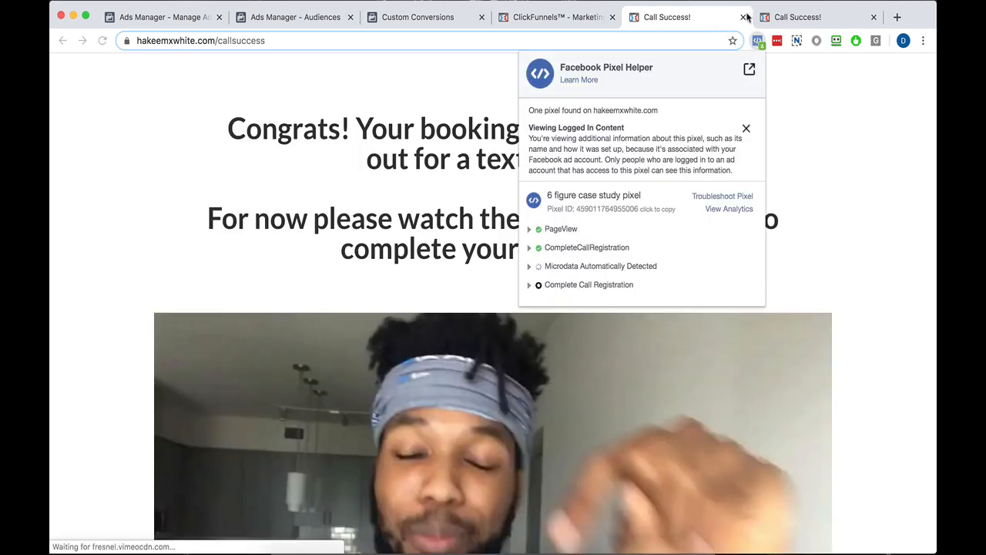
{"action": "left_click", "coordinate": [874, 17]}
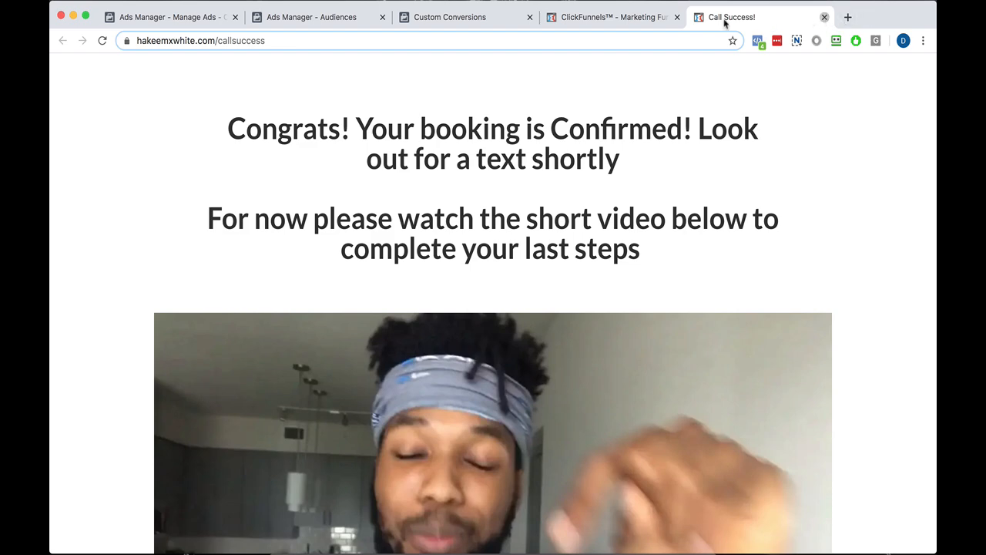
{"action": "left_click", "coordinate": [825, 17]}
Open the live page of the Application funnel step and take its URL to the clipboard.
{"action": "left_click", "coordinate": [468, 20]}
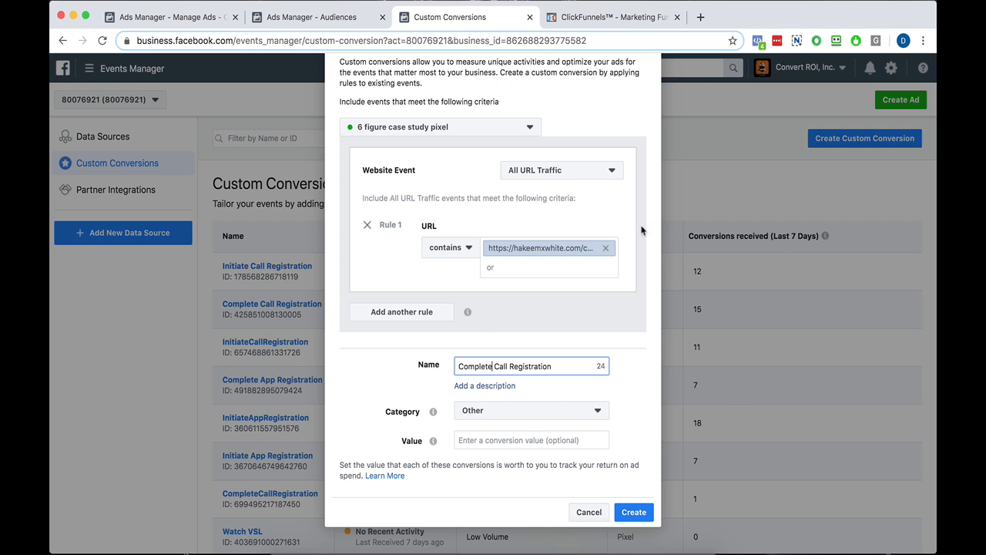
{"action": "left_click", "coordinate": [614, 17]}
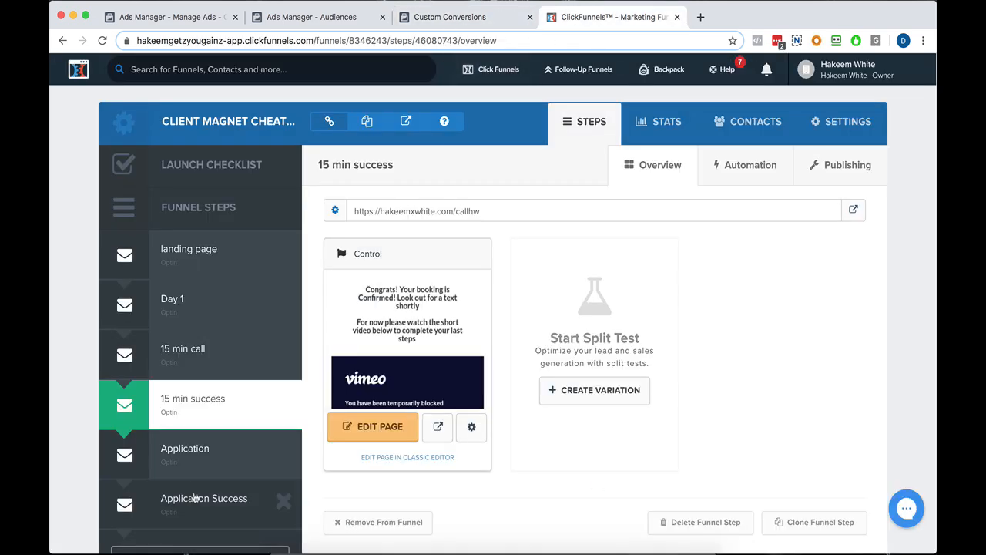
{"action": "left_click", "coordinate": [191, 470]}
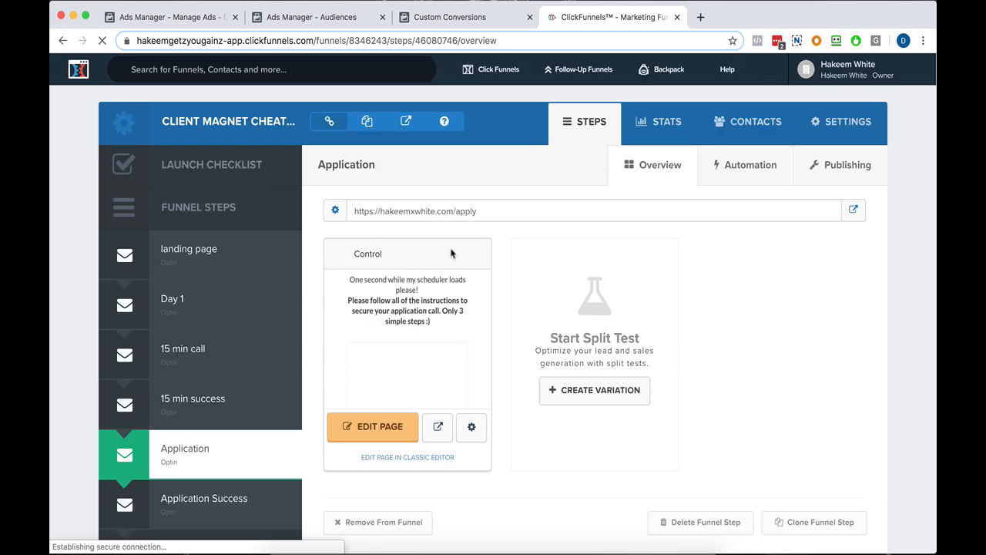
{"action": "left_click", "coordinate": [854, 210]}
{"action": "right_click", "coordinate": [251, 40]}
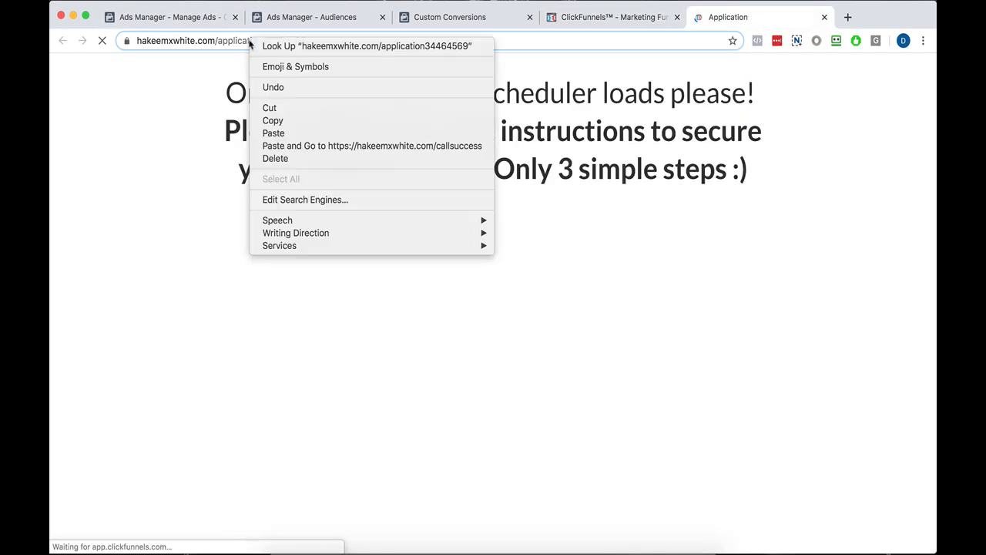
{"action": "left_click", "coordinate": [269, 108]}
Cancel the pending Complete Call Registration conversion and start a new custom conversion whose URL rule contains the copied Application page URL.
{"action": "left_click", "coordinate": [466, 17]}
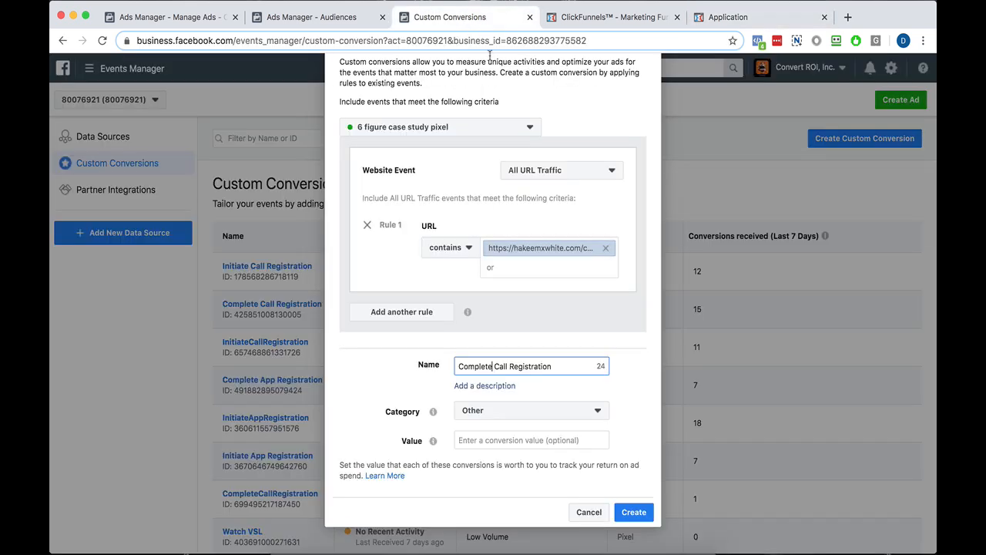
{"action": "left_click", "coordinate": [578, 512]}
{"action": "left_click", "coordinate": [815, 142]}
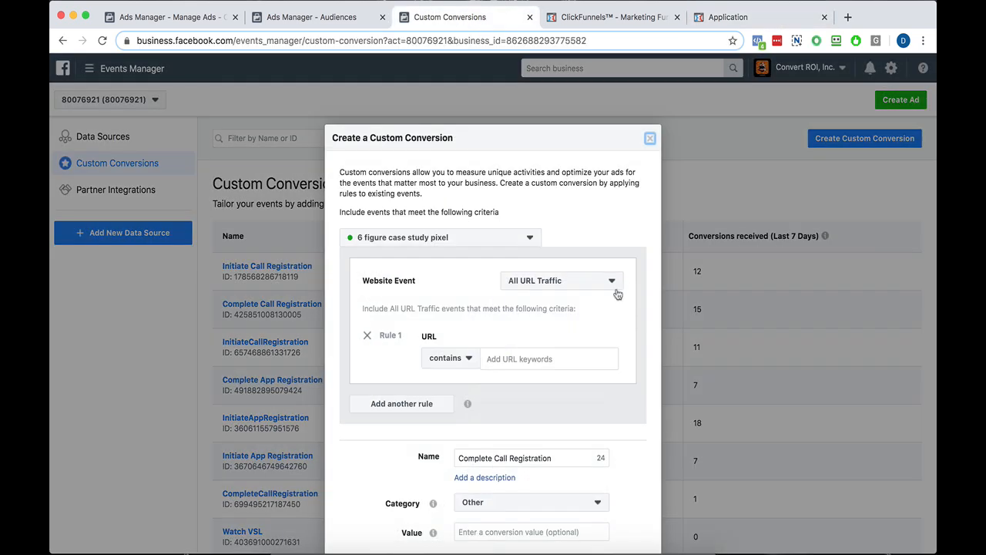
{"action": "left_click", "coordinate": [524, 359]}
{"action": "key", "text": "super+v"}
{"action": "scroll", "coordinate": [499, 371], "scroll_direction": "down", "scroll_amount": 3}
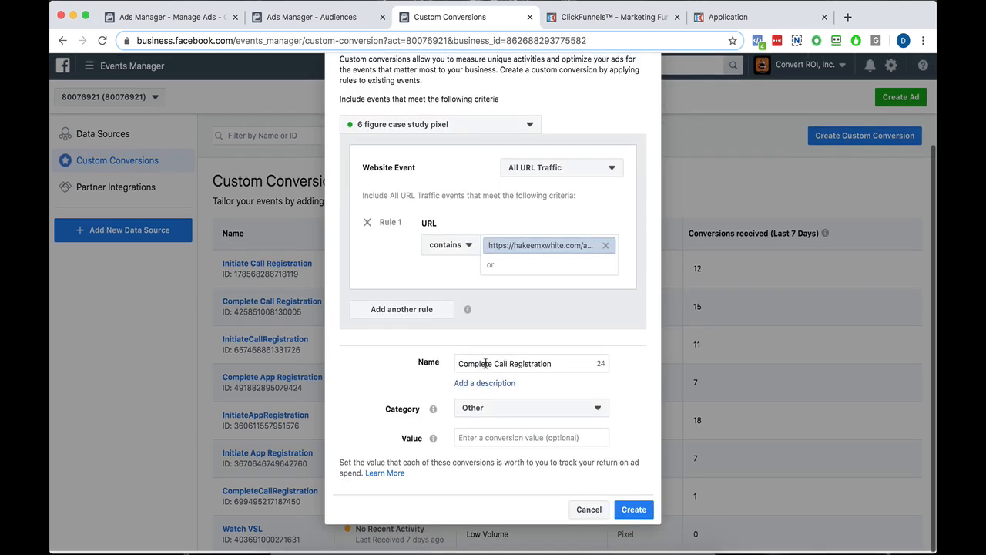
Name the custom conversion Initiate App Registration and keep its category as Other.
{"action": "double_click", "coordinate": [477, 362]}
{"action": "type", "text": "Initiate App"}
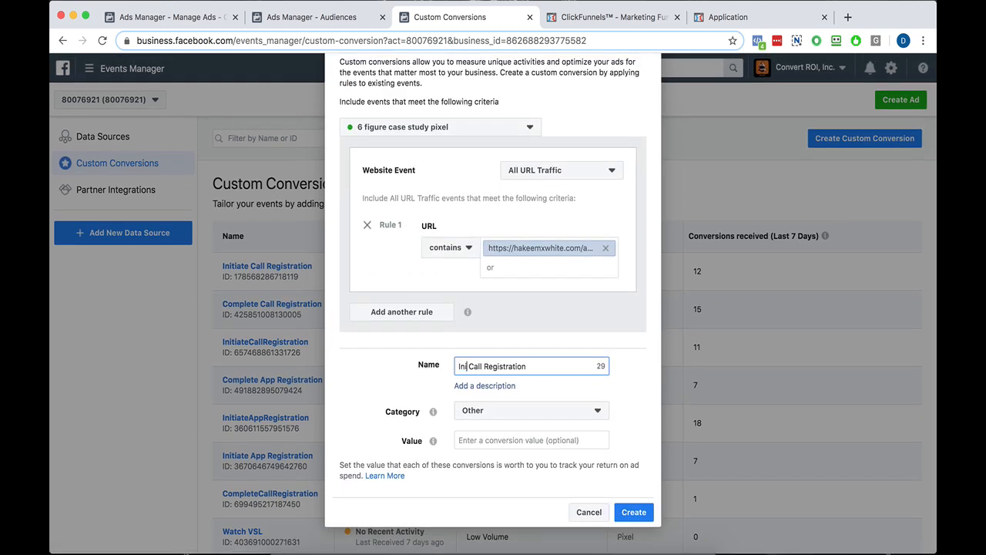
{"action": "double_click", "coordinate": [505, 366]}
{"action": "key", "text": "BackSpace"}
{"action": "left_click", "coordinate": [507, 410]}
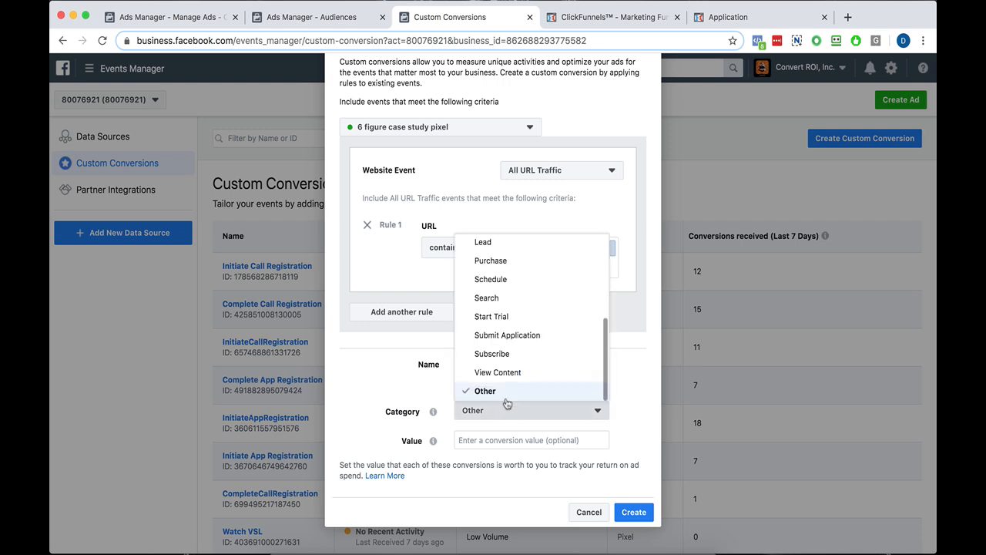
{"action": "left_click", "coordinate": [508, 392]}
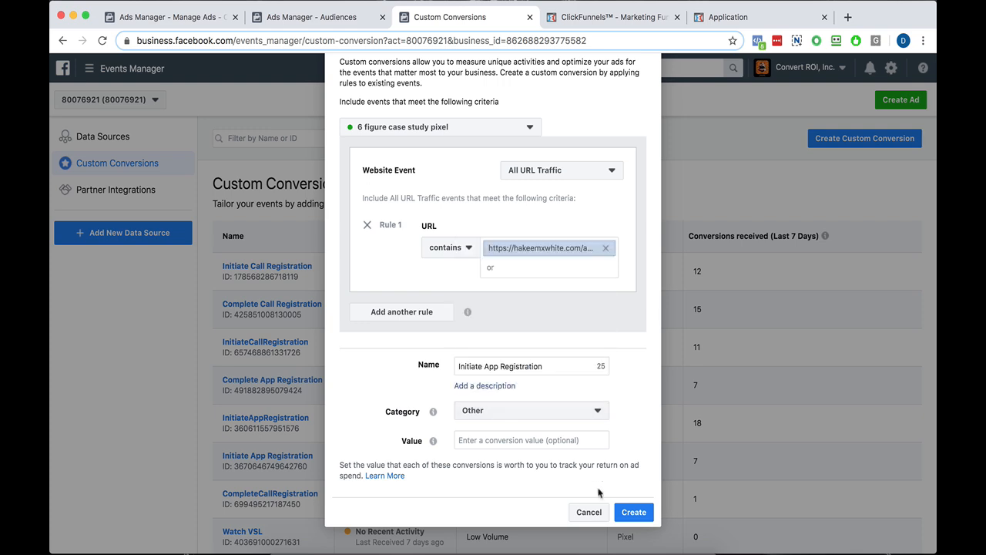
Reopen the live Application page from the funnel, check its events in Facebook Pixel Helper and close both Application pages.
{"action": "left_click", "coordinate": [640, 17]}
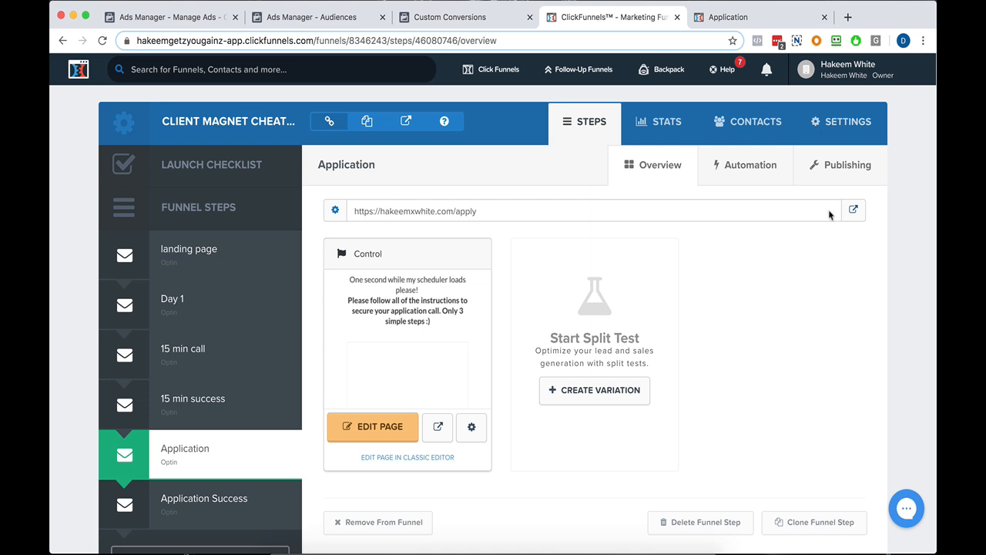
{"action": "left_click", "coordinate": [854, 212]}
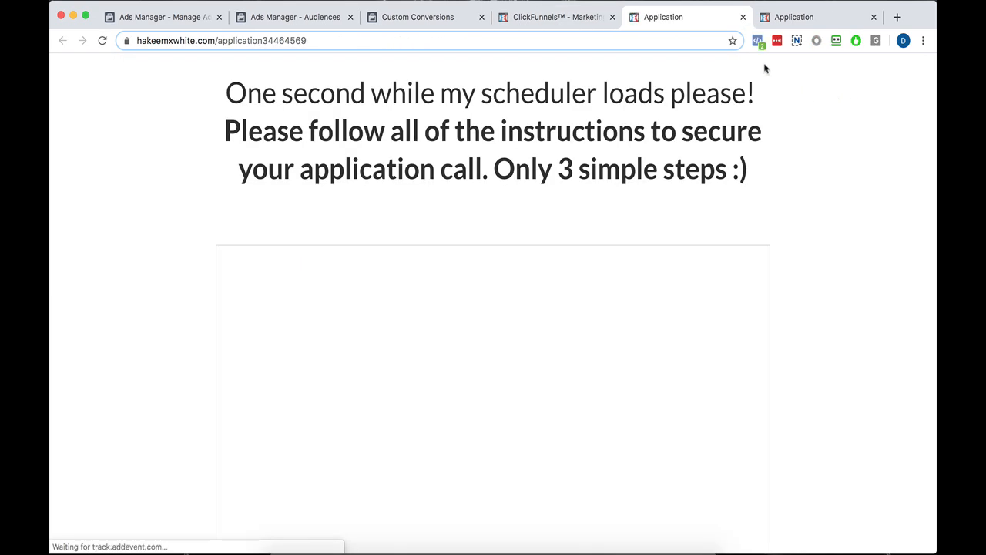
{"action": "left_click", "coordinate": [758, 40]}
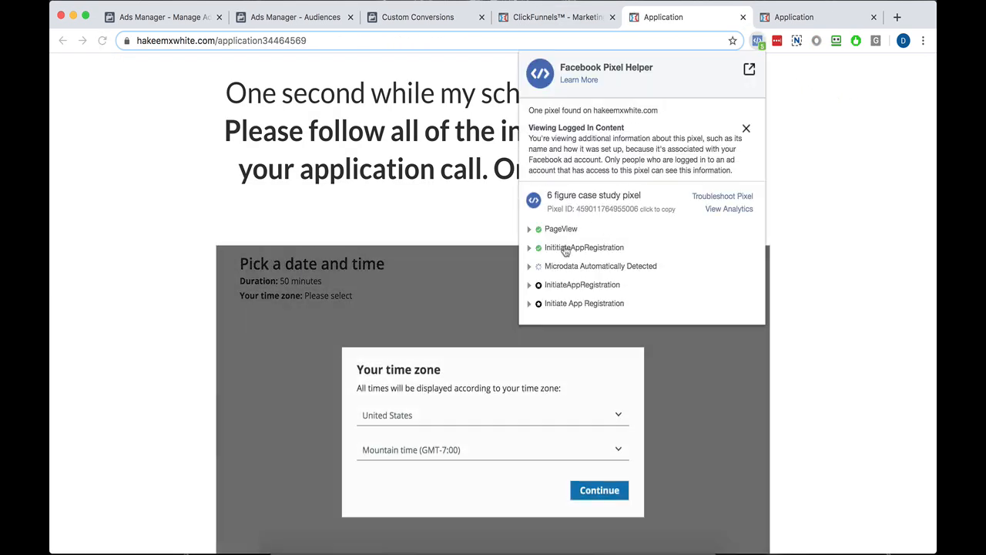
{"action": "left_click", "coordinate": [874, 17]}
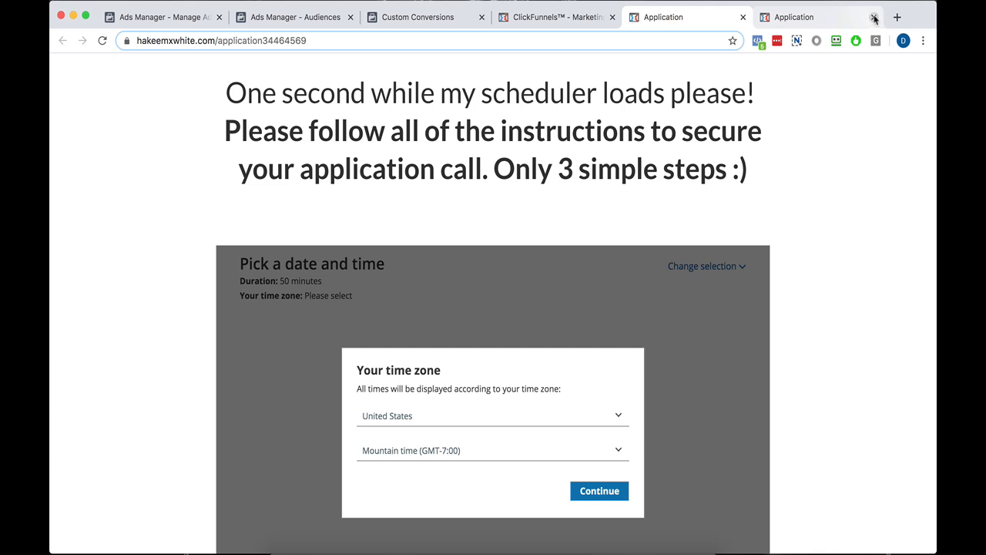
{"action": "left_click", "coordinate": [874, 17]}
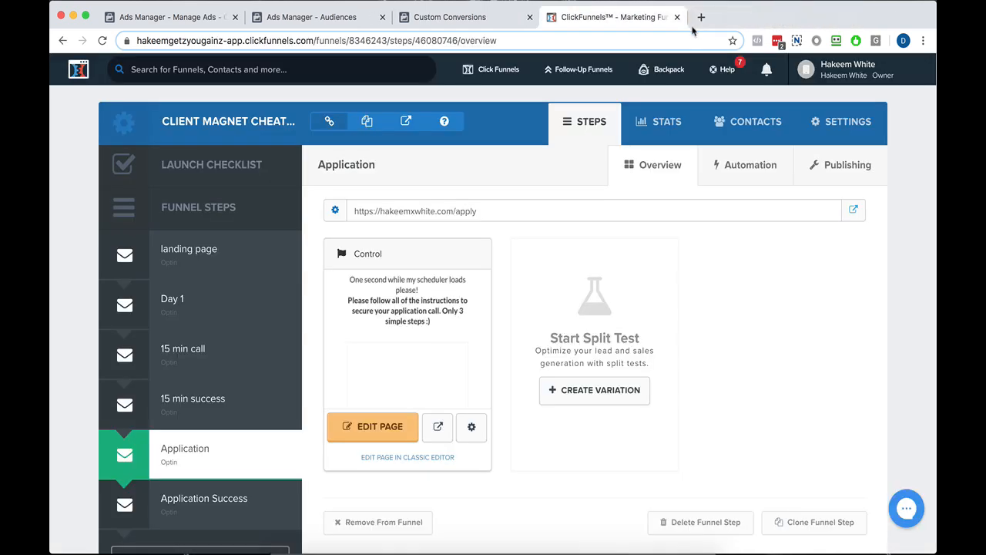
{"action": "left_click", "coordinate": [825, 17]}
Cancel the pending Initiate App Registration custom conversion and return to the campaigns list in Ads Manager.
{"action": "left_click", "coordinate": [449, 17]}
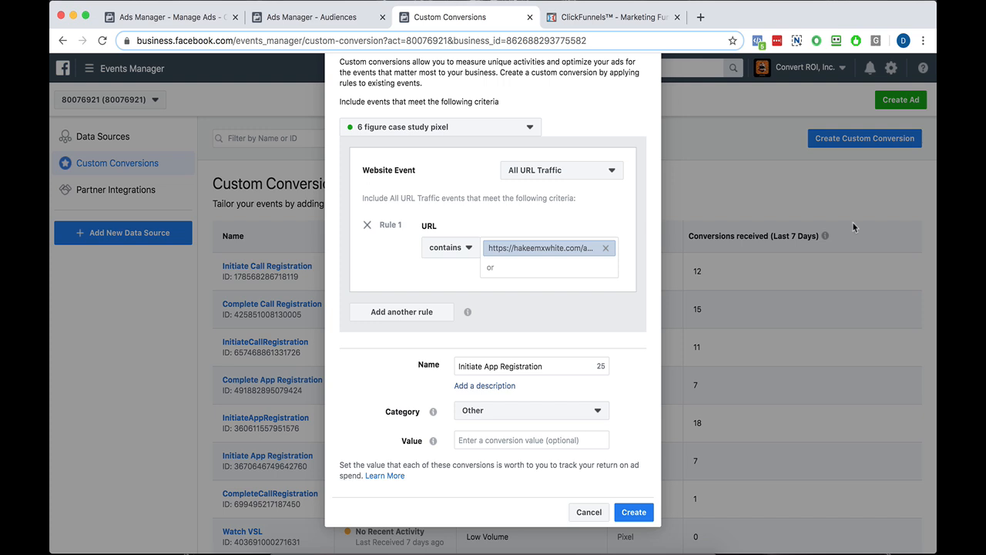
{"action": "left_click", "coordinate": [588, 512]}
{"action": "left_click", "coordinate": [168, 21]}
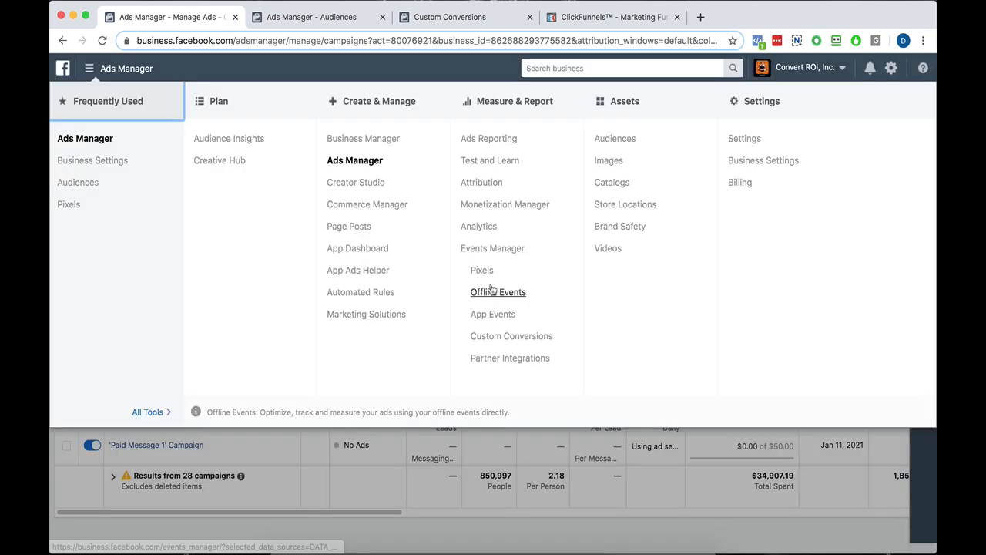
{"action": "left_click", "coordinate": [463, 461]}
{"action": "left_click", "coordinate": [577, 446]}
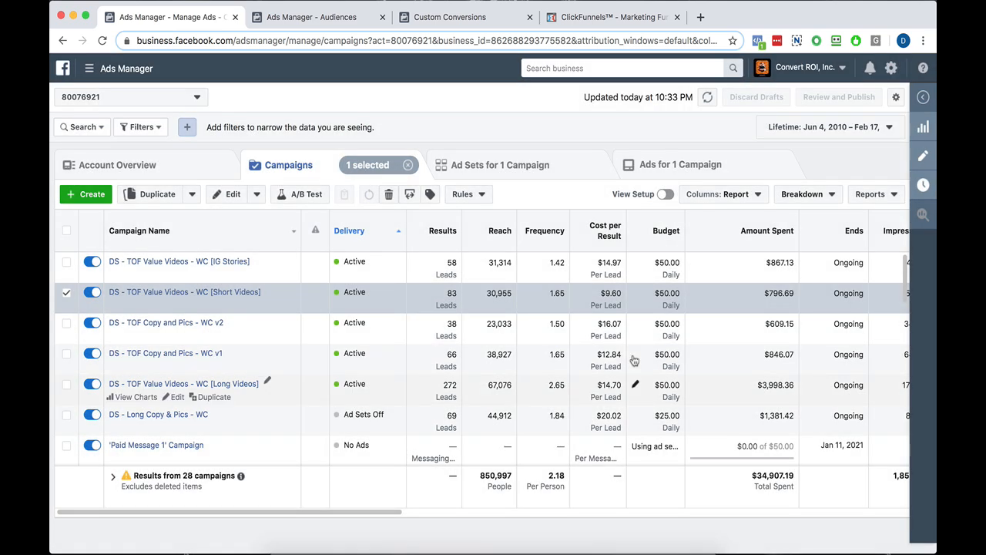
Examine the campaigns' initiate and complete registration columns for calls and apps, along with their cost-per-result columns.
{"action": "mouse_move", "coordinate": [447, 262]}
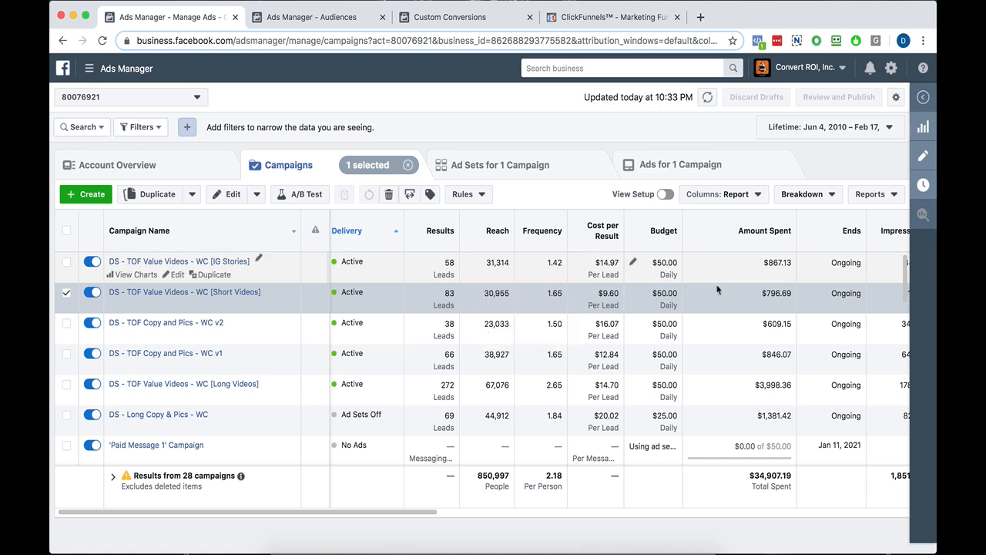
{"action": "scroll", "coordinate": [523, 266], "scroll_direction": "right", "scroll_amount": 10}
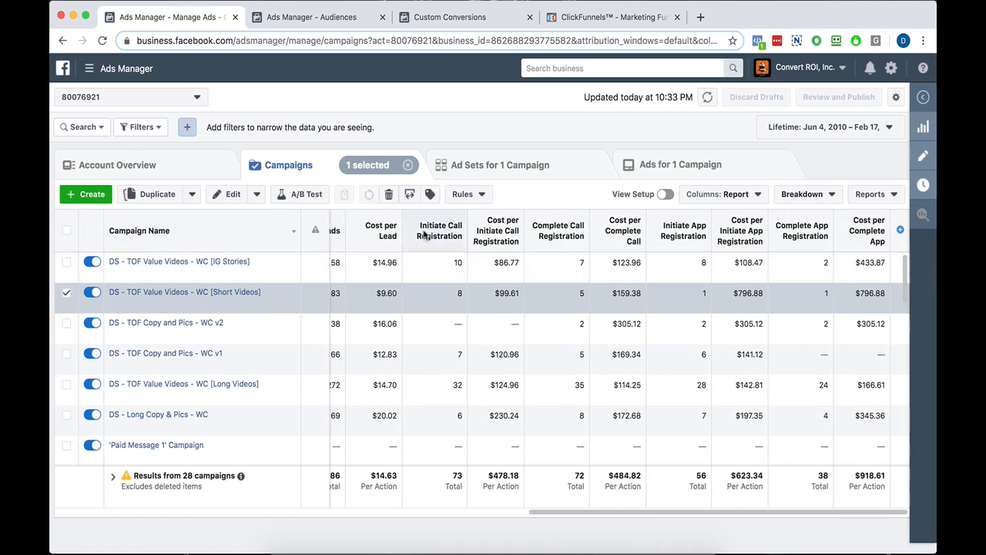
{"action": "mouse_move", "coordinate": [439, 234]}
{"action": "scroll", "coordinate": [444, 235], "scroll_direction": "left", "scroll_amount": 2}
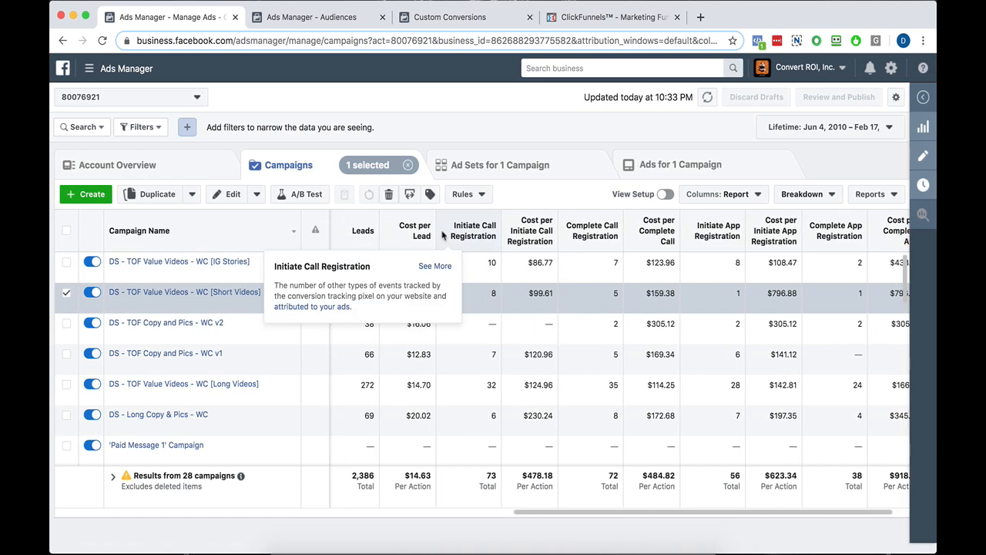
{"action": "scroll", "coordinate": [445, 238], "scroll_direction": "left", "scroll_amount": 1}
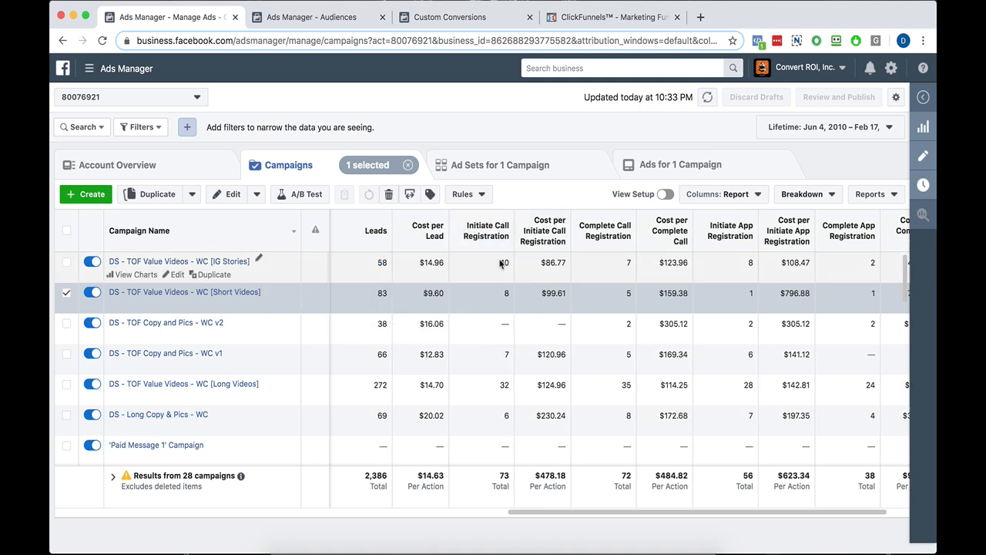
{"action": "scroll", "coordinate": [504, 242], "scroll_direction": "right", "scroll_amount": 1}
{"action": "scroll", "coordinate": [505, 242], "scroll_direction": "right", "scroll_amount": 2}
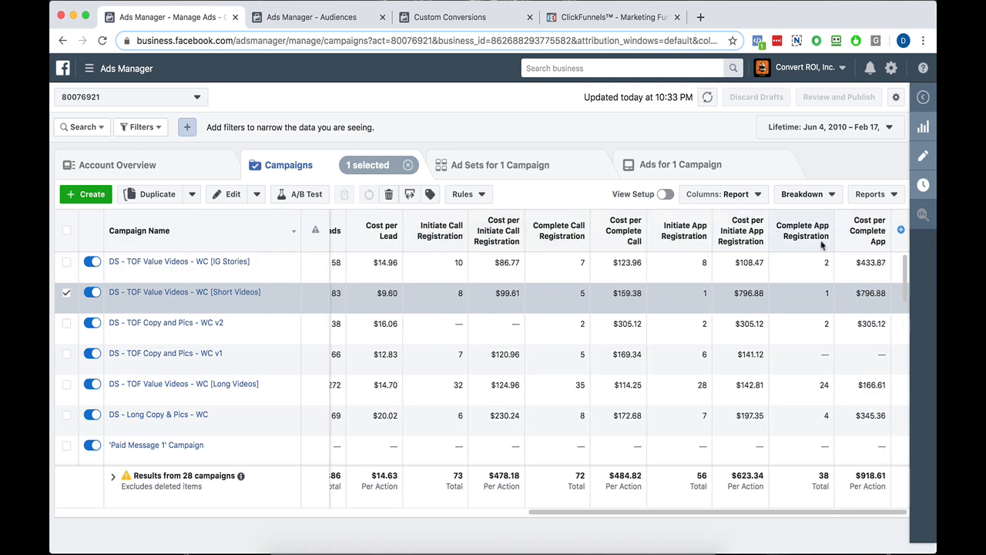
{"action": "mouse_move", "coordinate": [823, 244]}
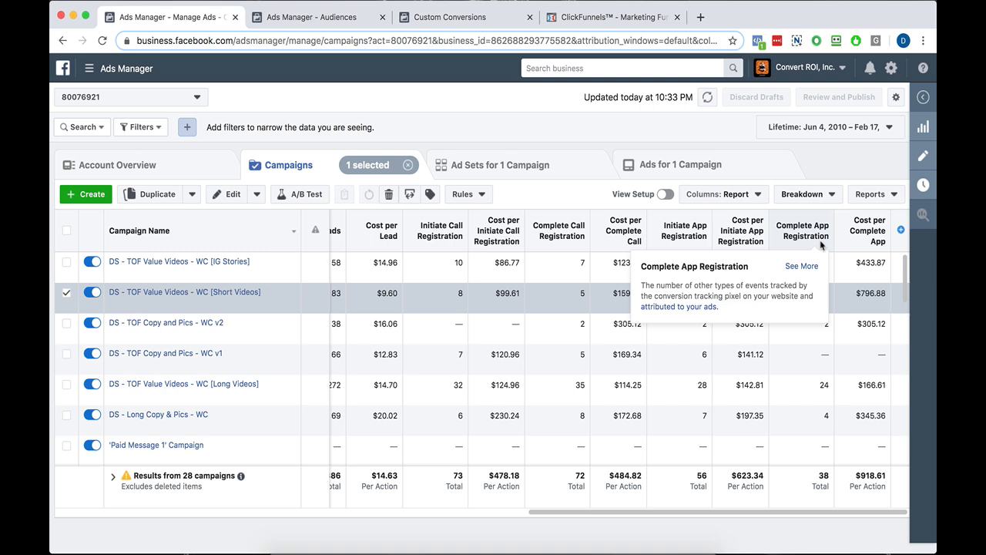